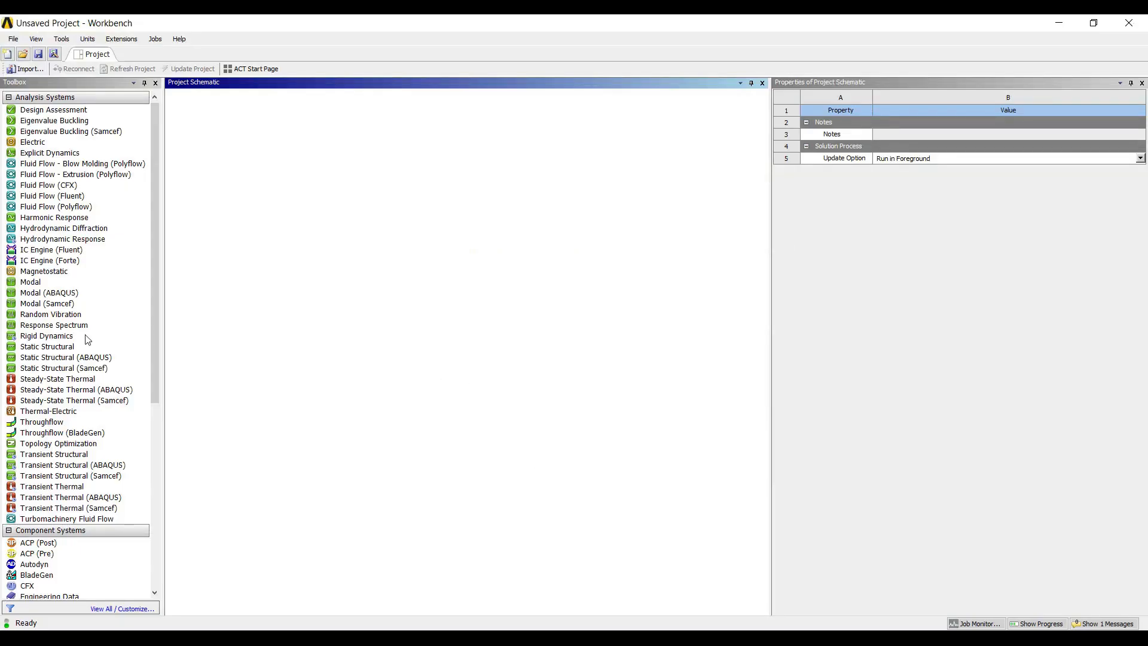
# Add a Steady-State Thermal analysis system to the project schematic and name it eg-2
pyautogui.moveTo(73, 308); pyautogui.dragTo(238, 206)
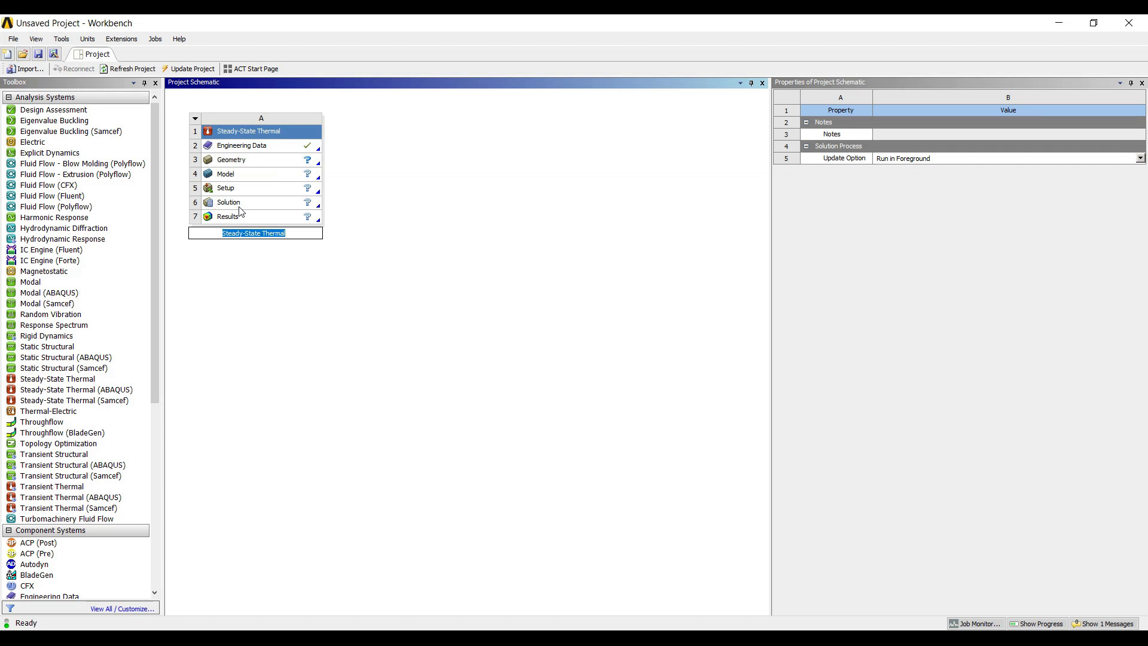
pyautogui.write('eg-2')
pyautogui.click(237, 159)
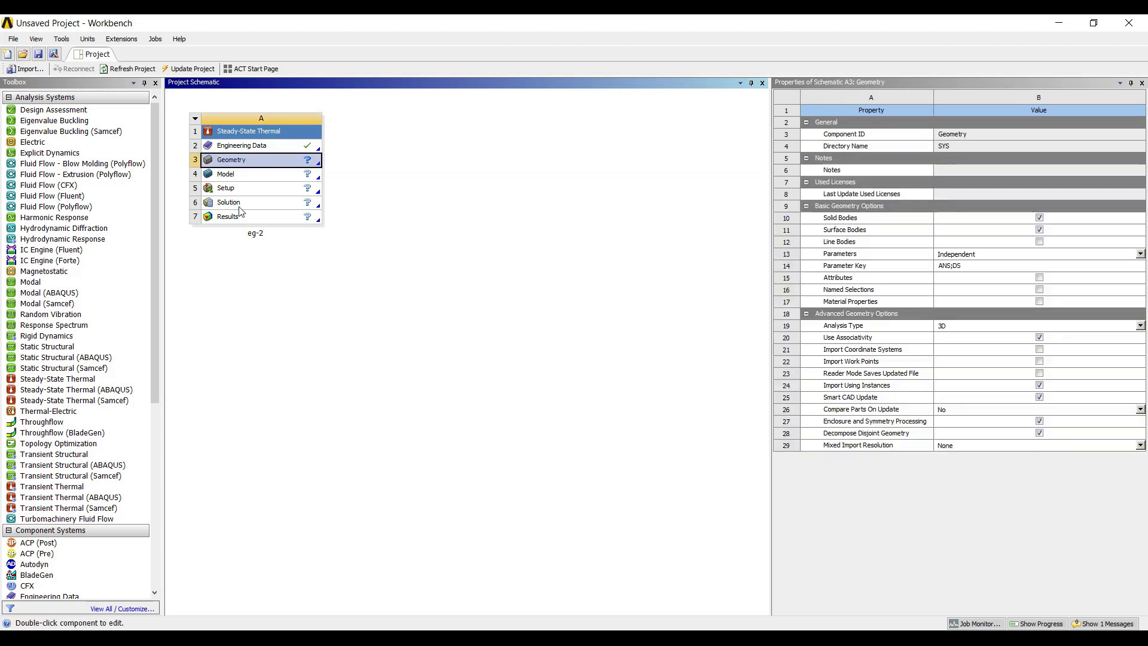
# Open the system's Engineering Data and add a new material named "brick wall"
pyautogui.doubleClick(241, 145)
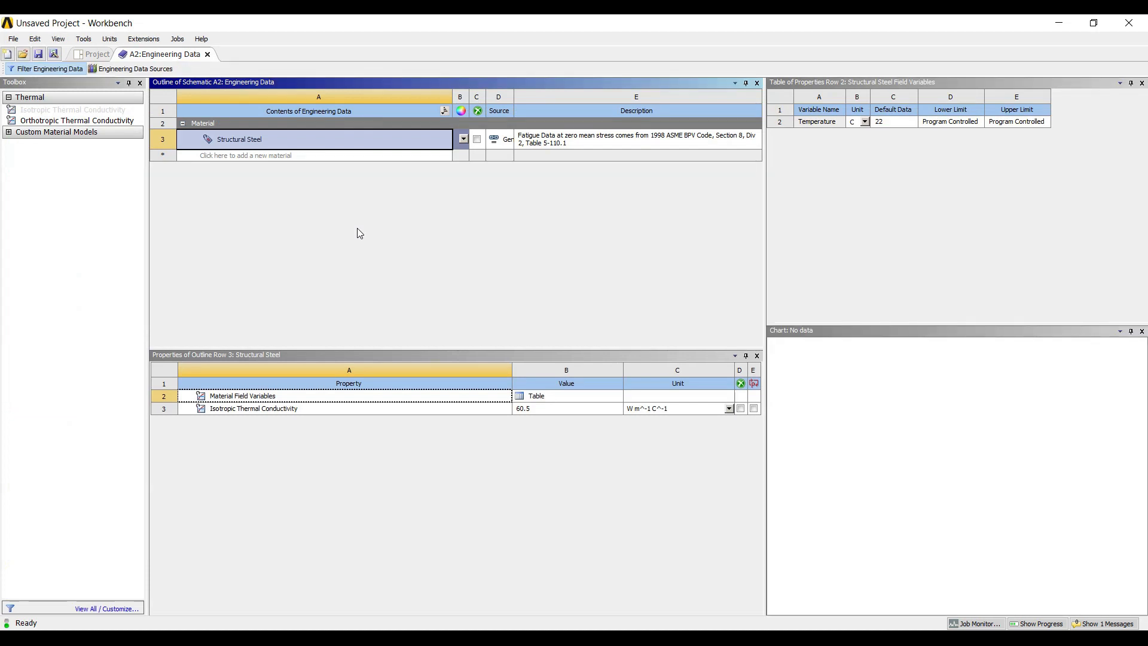
pyautogui.click(206, 155)
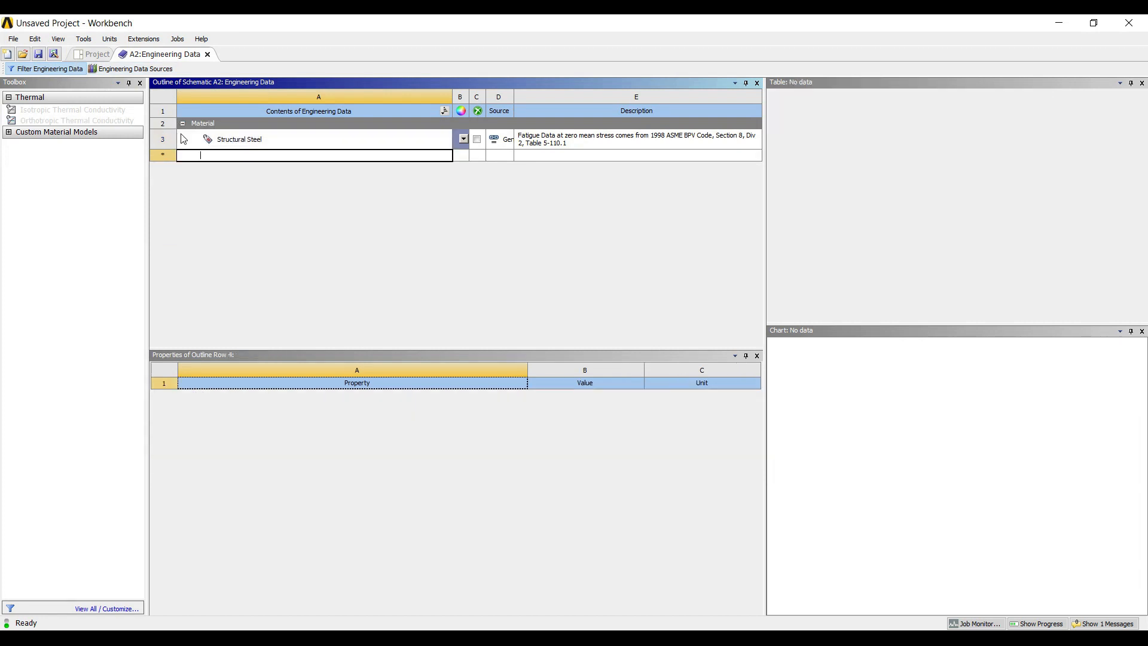
pyautogui.write('brick wall')
pyautogui.press('Return')
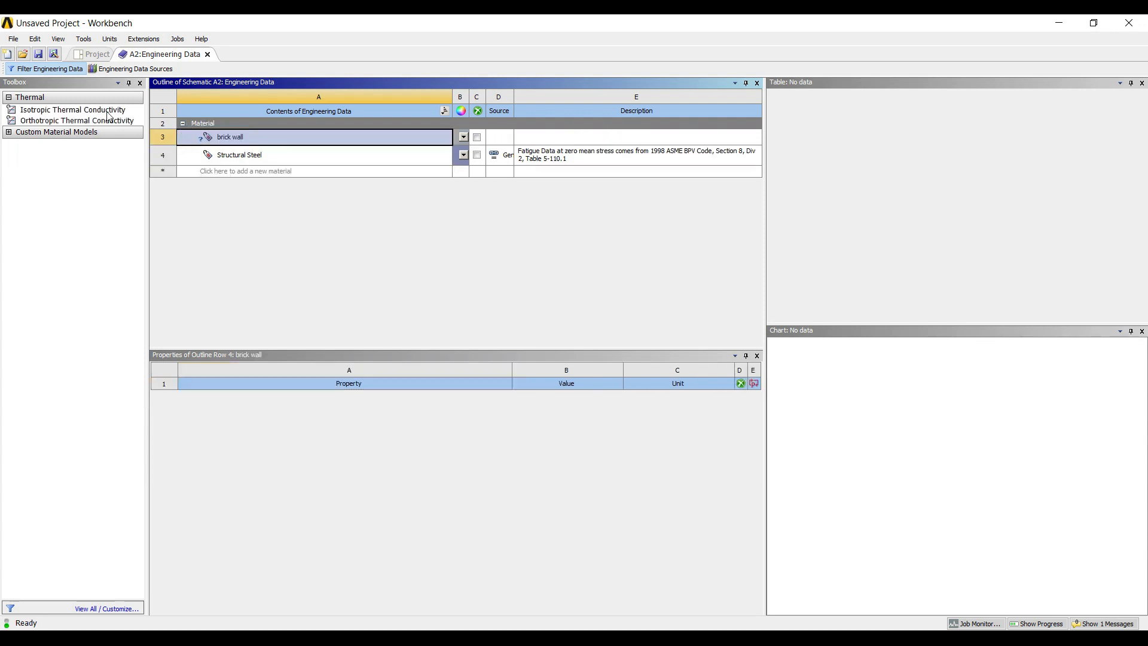
# Give the brick wall material an isotropic thermal conductivity of 0.51 W m^-1 C^-1, as stated in the problem image
pyautogui.moveTo(72, 110); pyautogui.dragTo(151, 123)
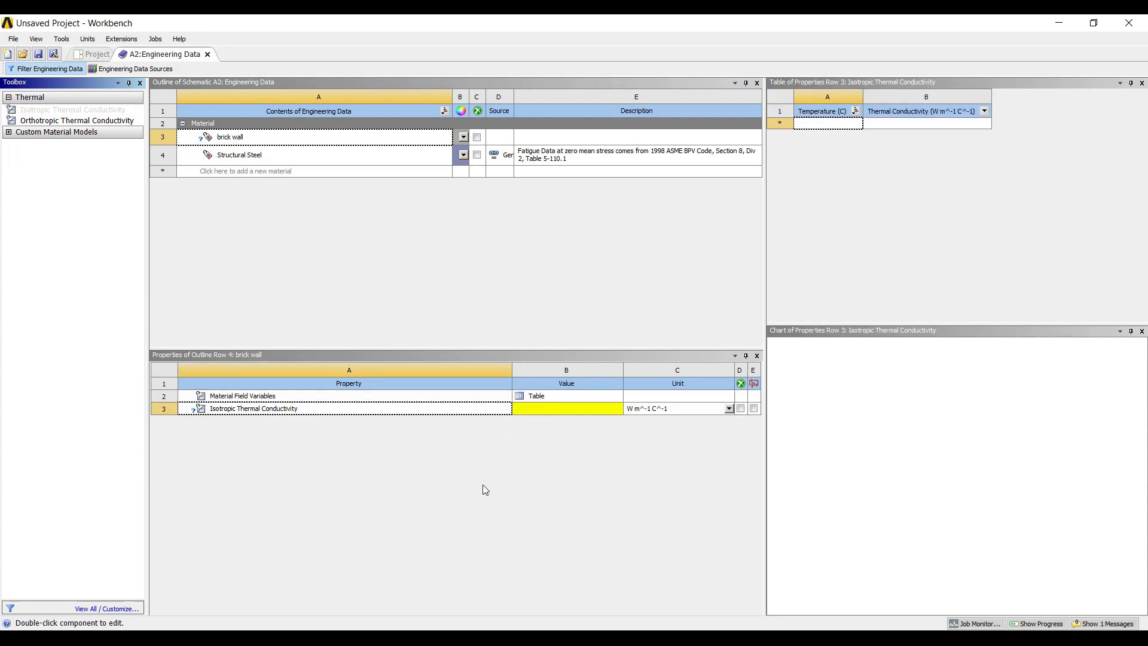
pyautogui.hotkey('alt', 'Tab')
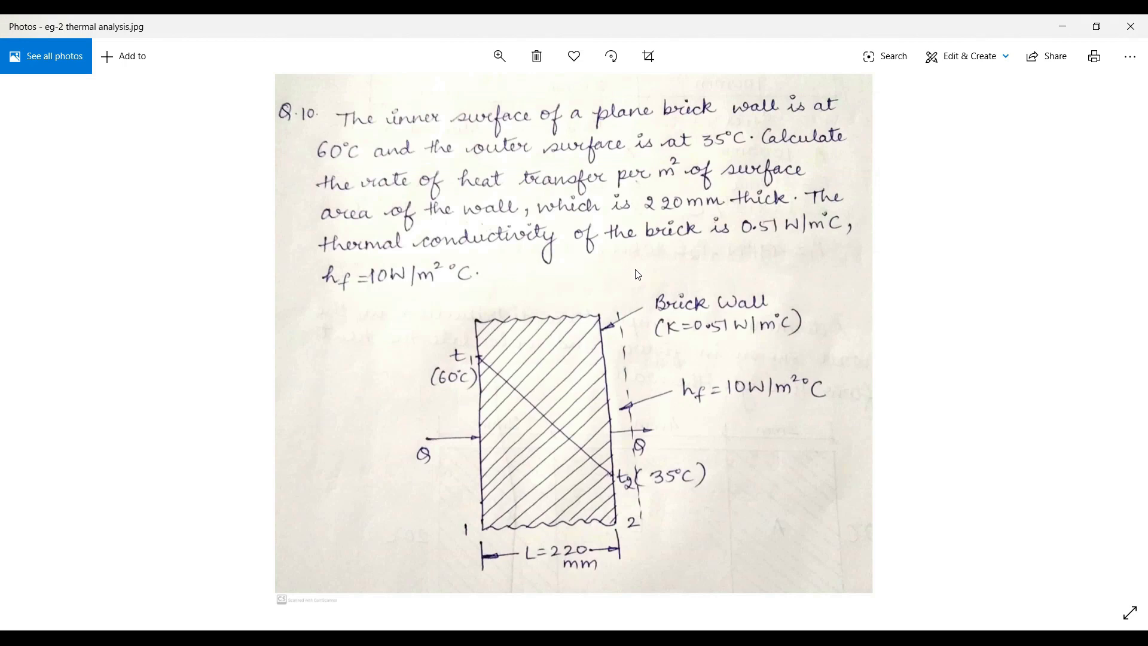
pyautogui.hotkey('alt', 'Tab')
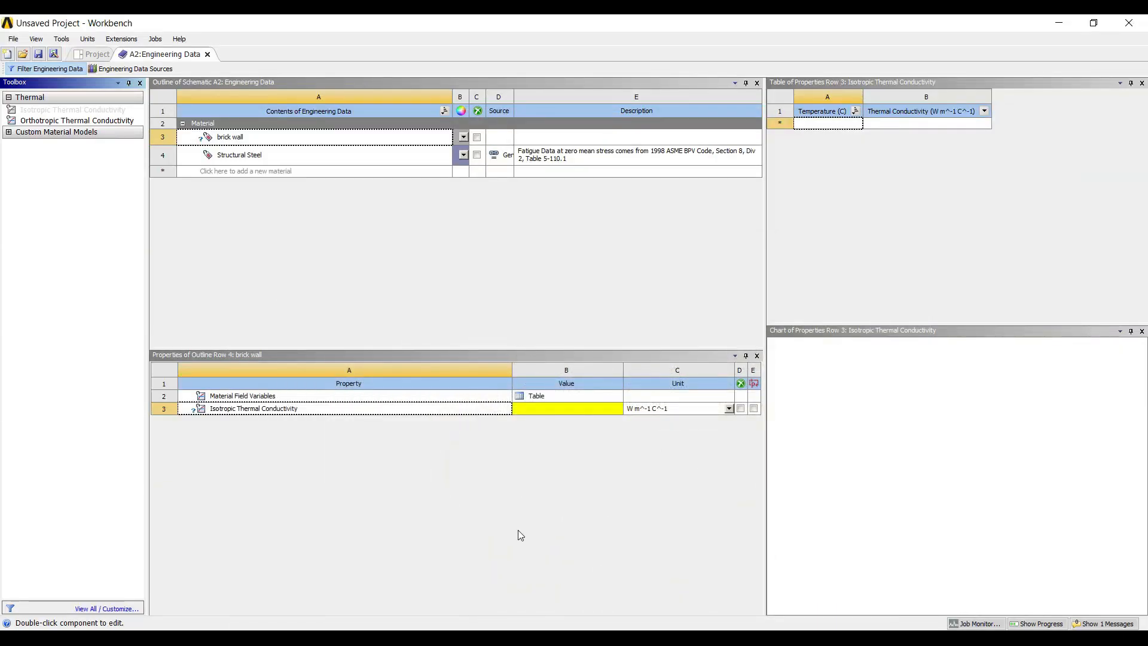
pyautogui.hotkey('alt', 'Tab')
pyautogui.hotkey('alt', 'Tab')
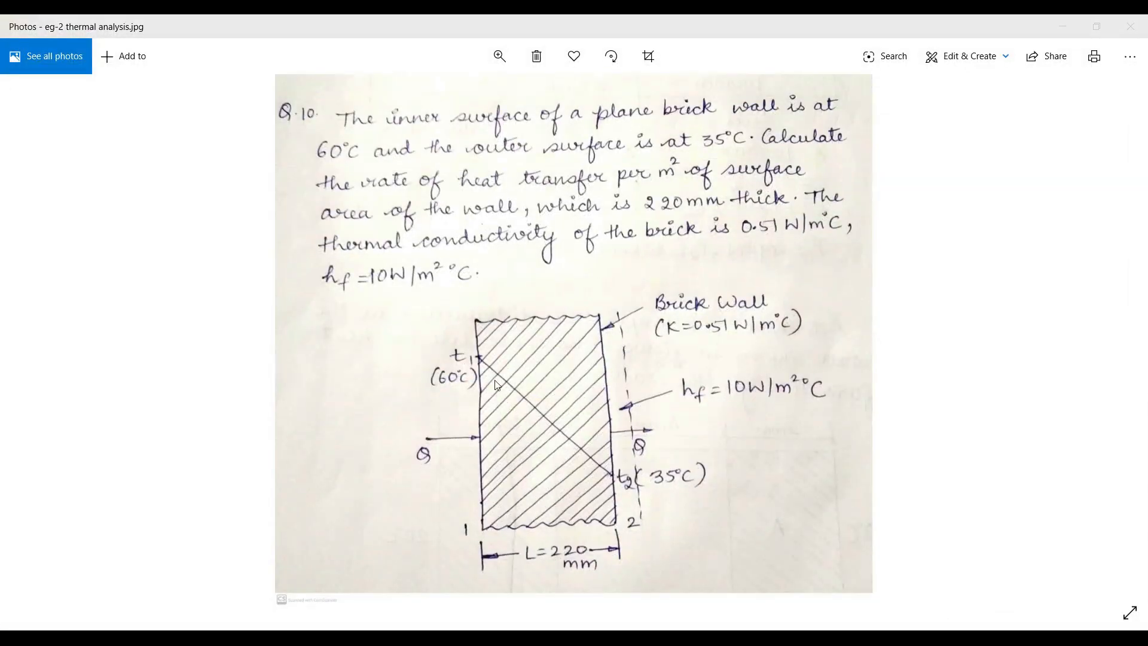
pyautogui.write('0.51')
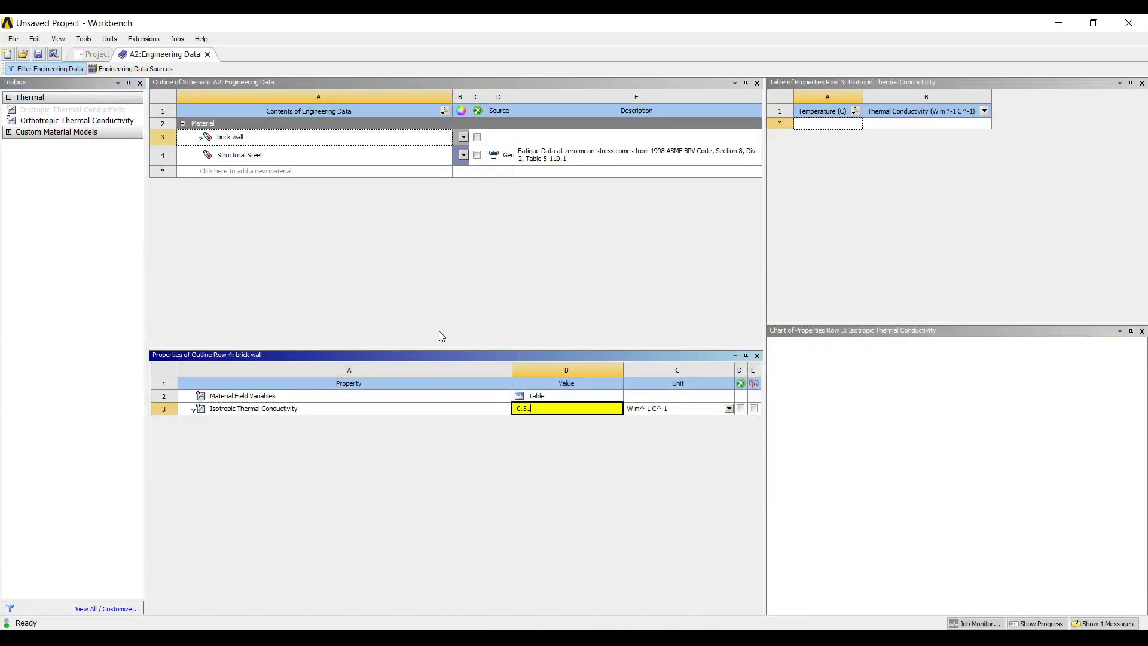
pyautogui.press('Return')
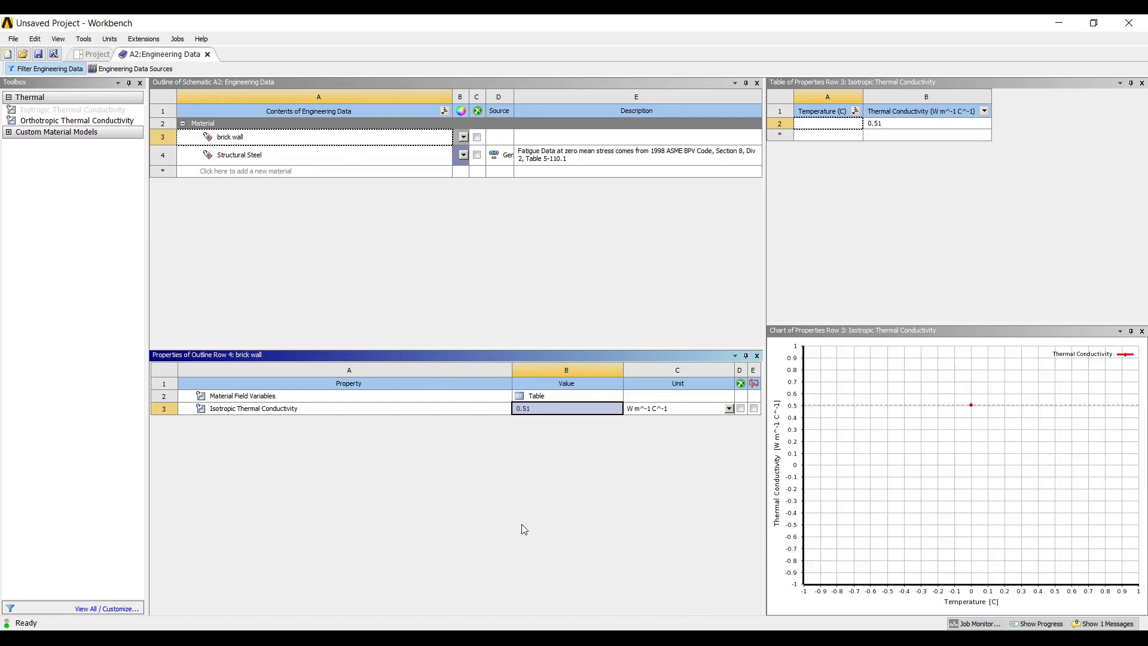
pyautogui.hotkey('alt', 'Tab')
pyautogui.hotkey('alt', 'Tab')
# Return to the project schematic, create a new DesignModeler geometry for the thermal system and set its length unit to millimetres
pyautogui.click(89, 53)
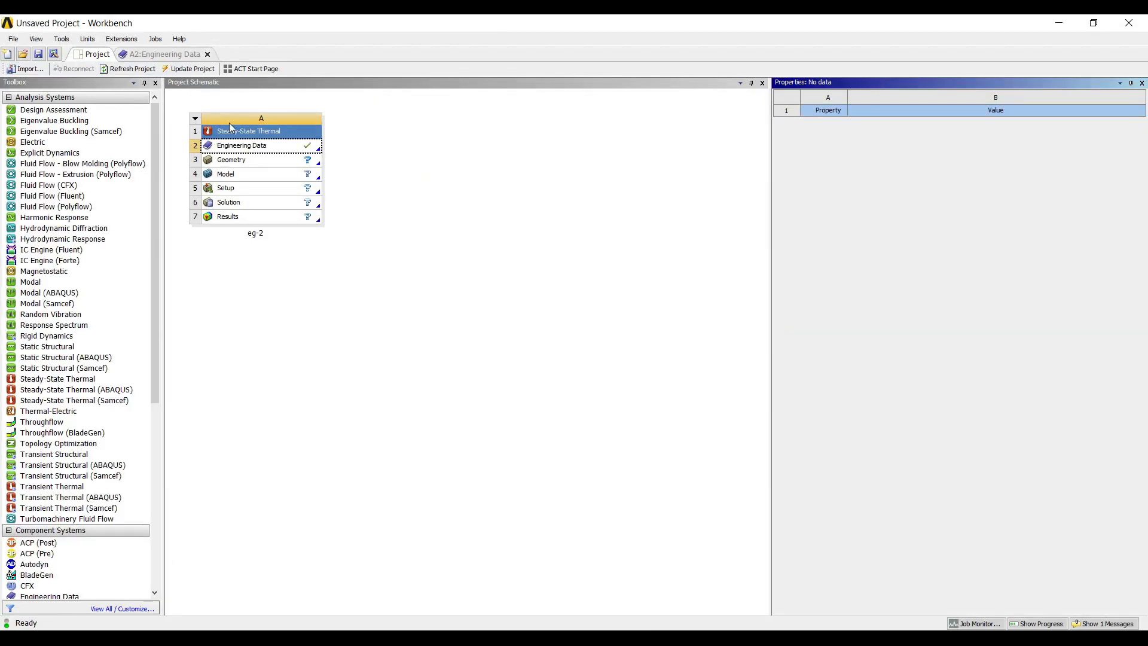
pyautogui.click(190, 69)
pyautogui.click(215, 160)
pyautogui.rightClick(251, 158)
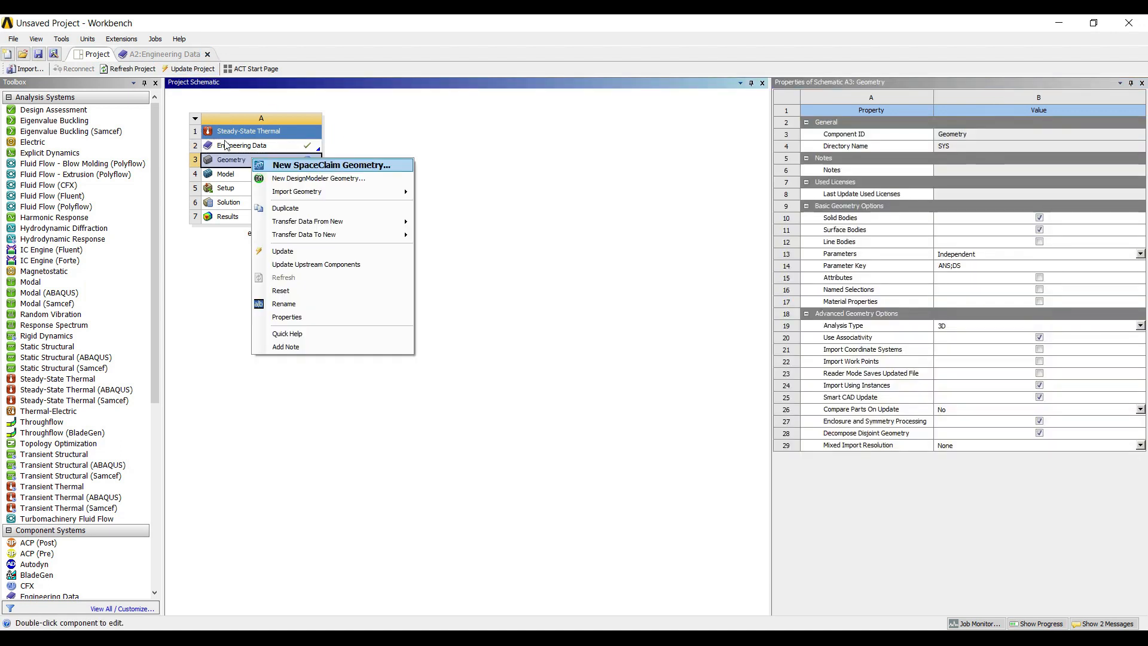
pyautogui.click(335, 176)
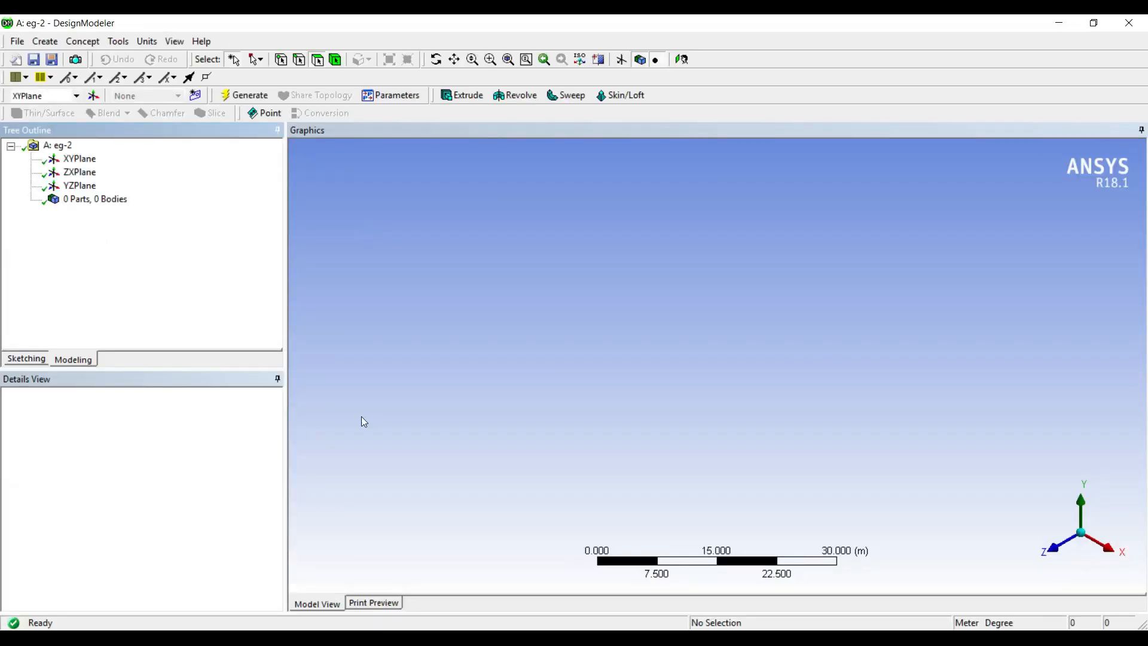
pyautogui.click(147, 41)
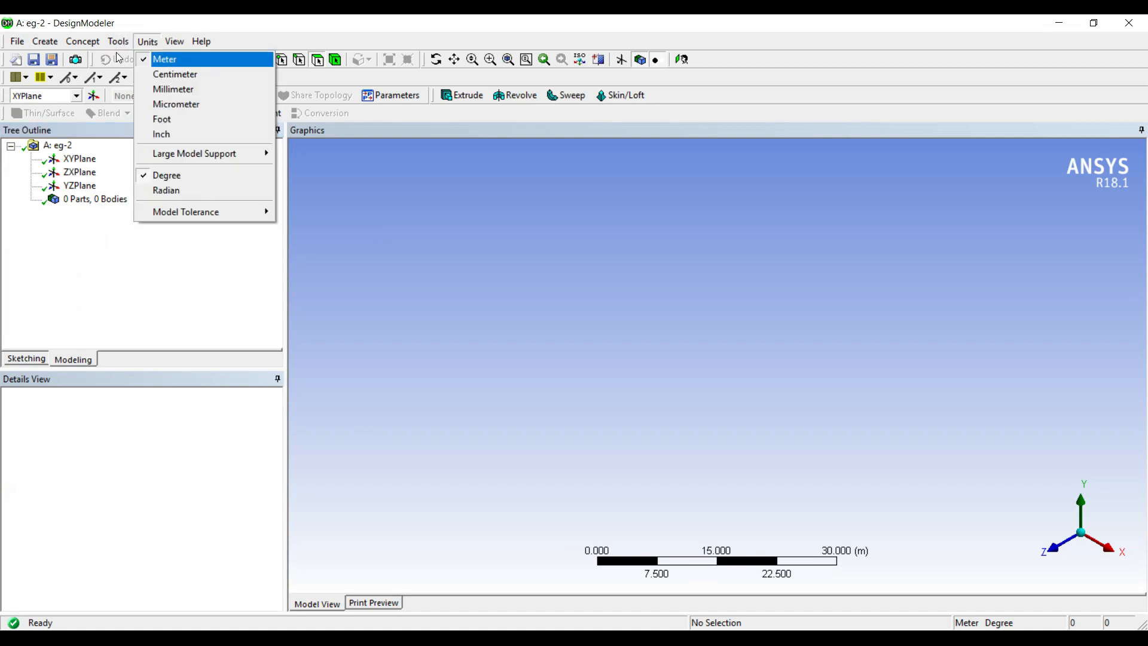
pyautogui.click(146, 89)
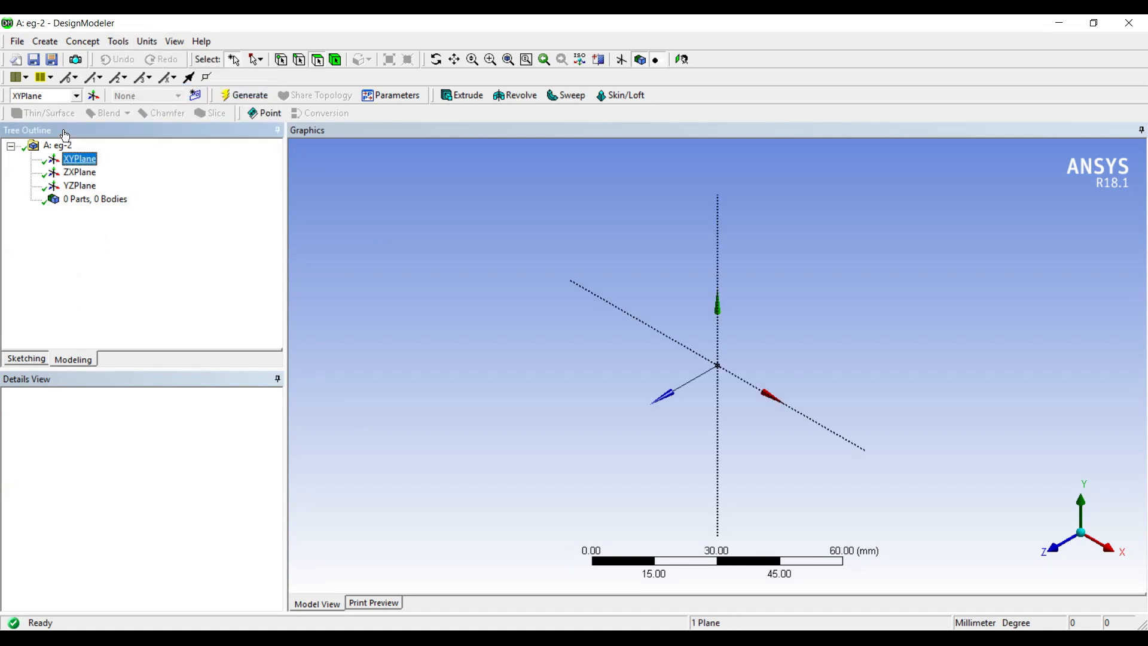
# Sketch a rectangle of about 54 × 44 mm around the origin on the XY plane
pyautogui.click(622, 59)
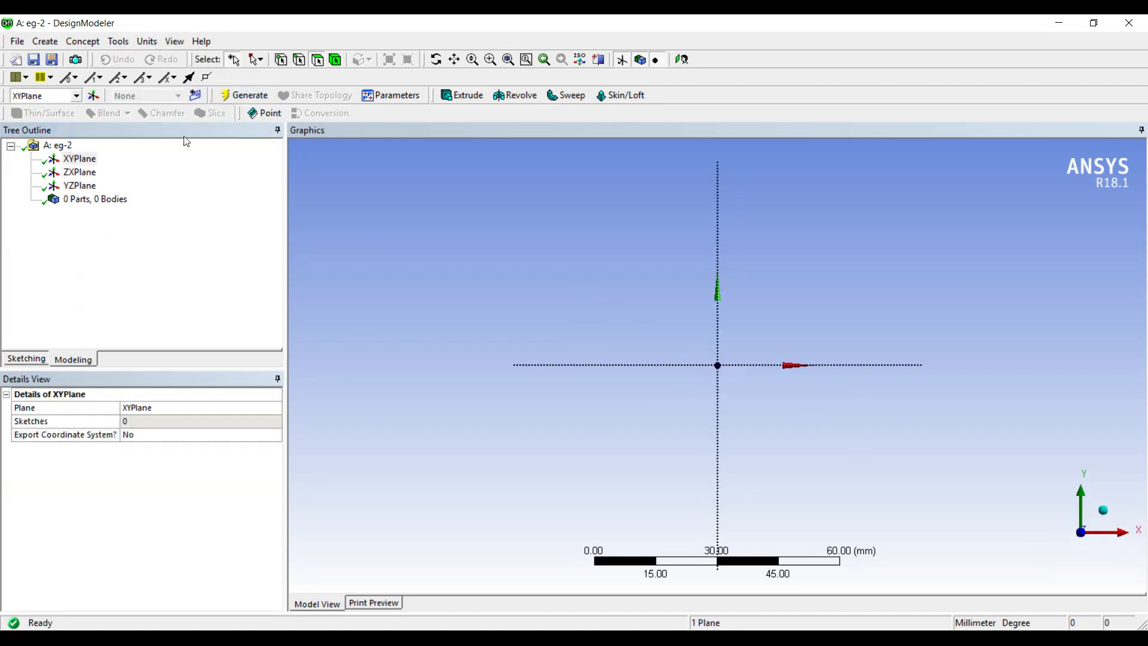
pyautogui.click(26, 358)
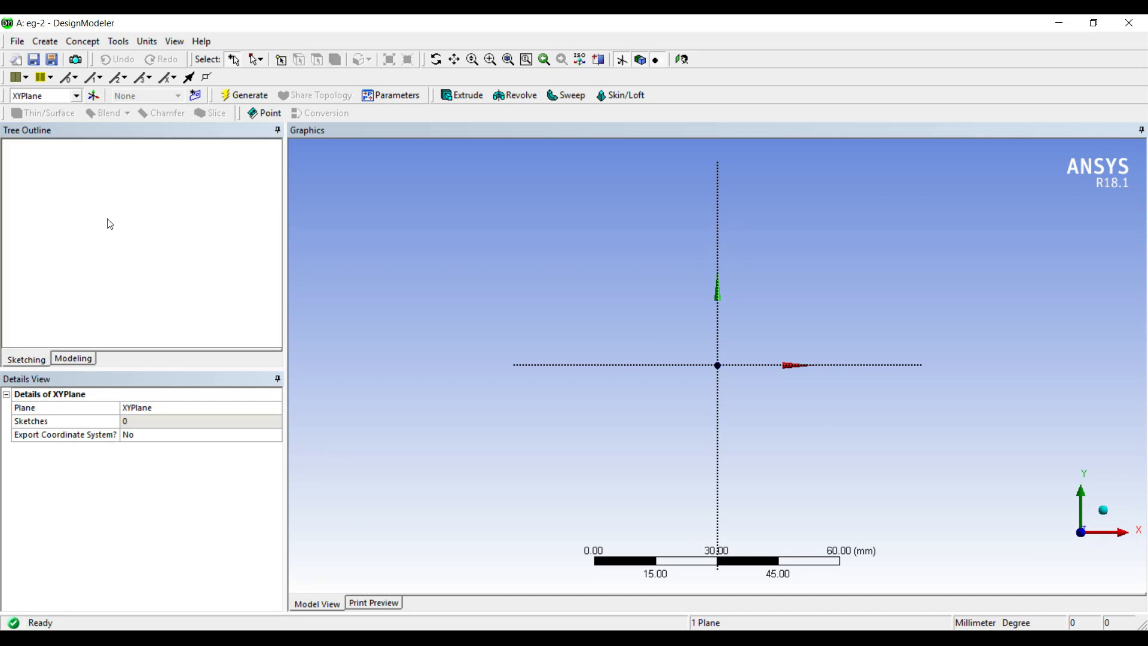
pyautogui.click(40, 232)
pyautogui.click(619, 276)
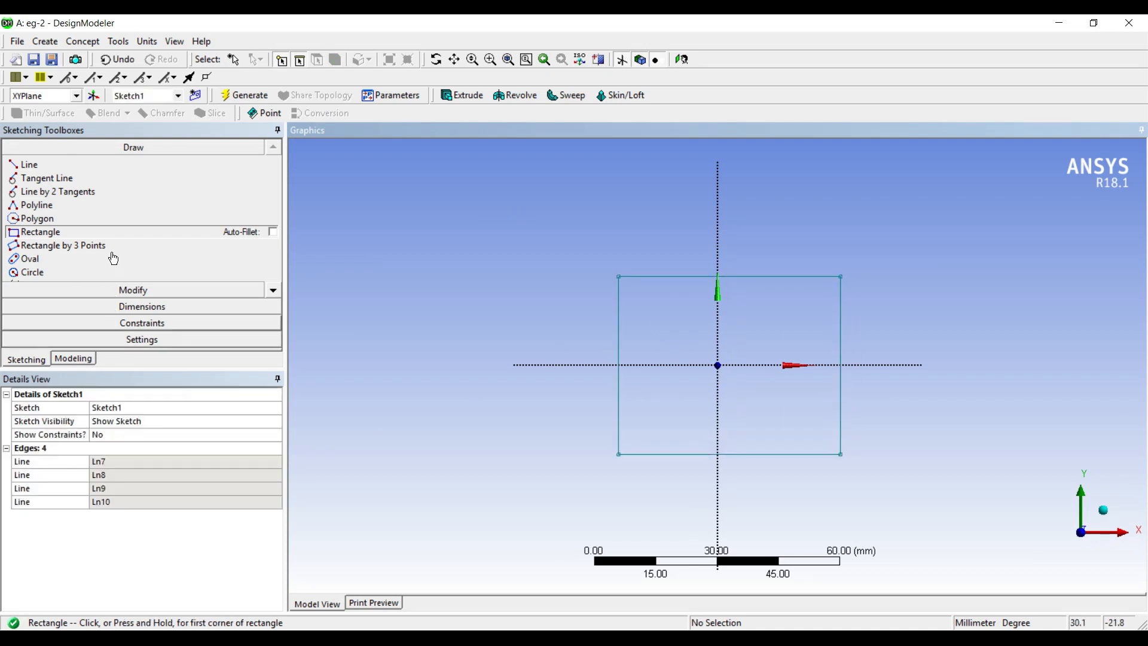
# Dimension the rectangle's width and height and set them to 60 mm and 40 mm
pyautogui.click(129, 306)
pyautogui.moveTo(701, 277); pyautogui.dragTo(692, 234)
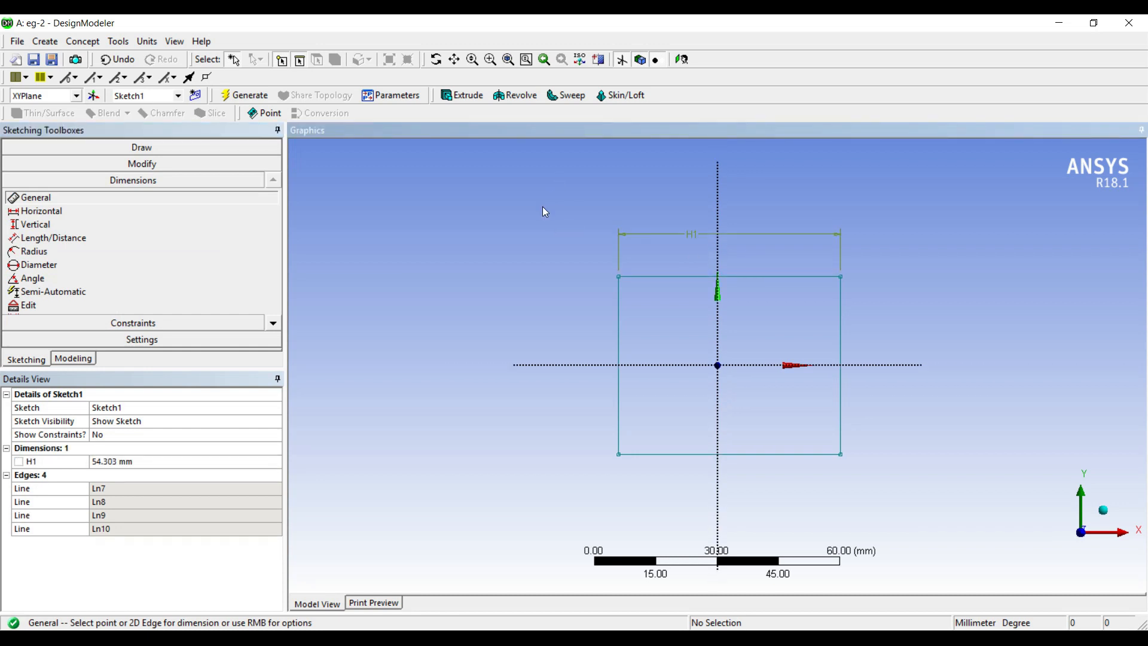
pyautogui.moveTo(618, 335); pyautogui.dragTo(562, 338)
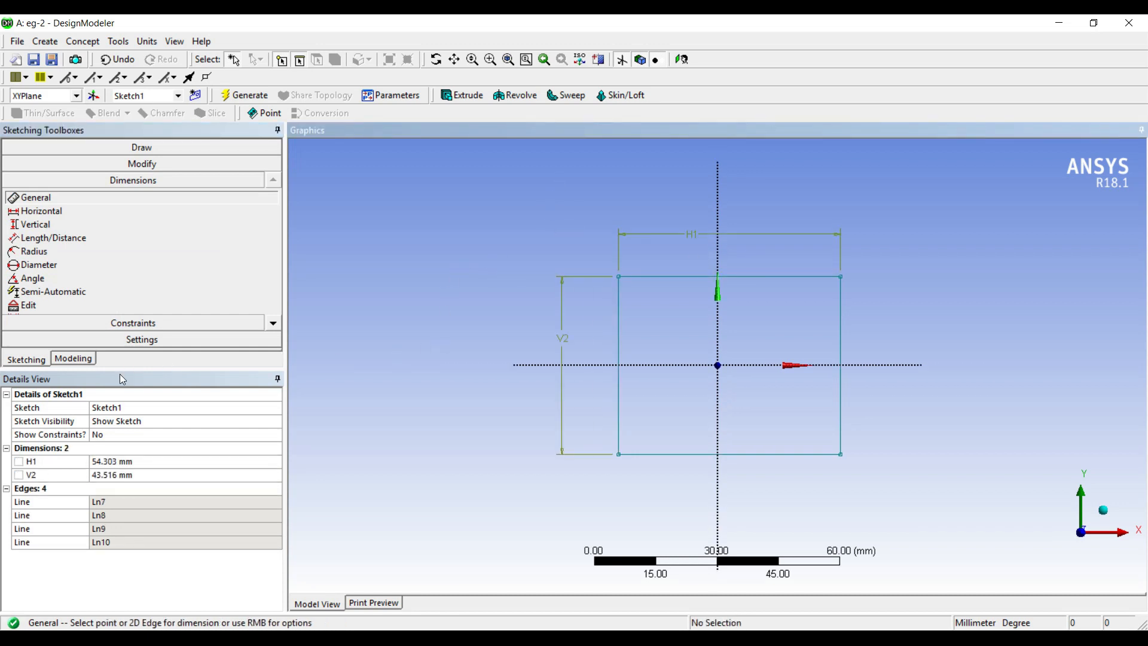
pyautogui.write('60')
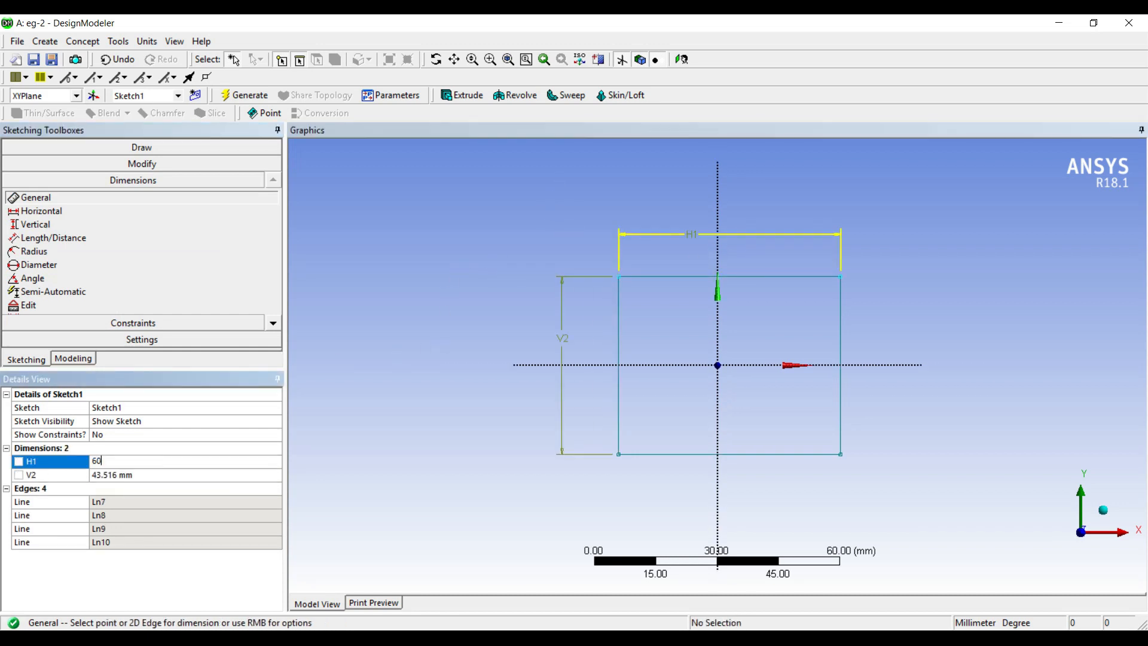
pyautogui.press('Tab')
pyautogui.write('40')
pyautogui.press('Return')
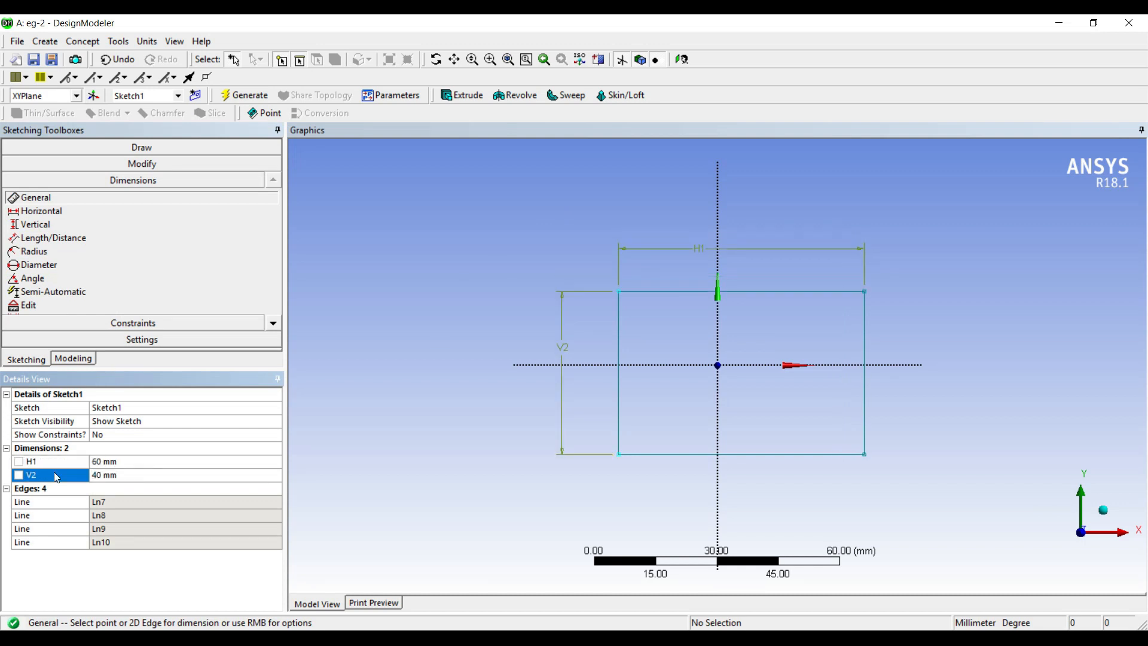
# Extrude the rectangle sketch to a depth of 220 mm and generate the solid body
pyautogui.click(462, 95)
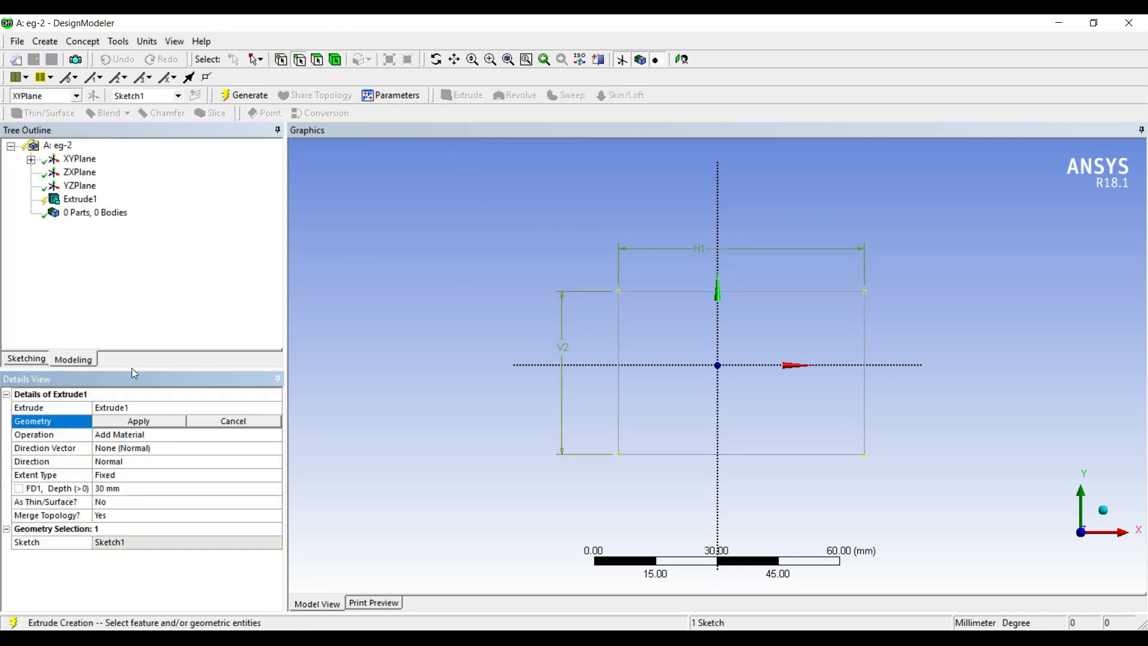
pyautogui.click(114, 489)
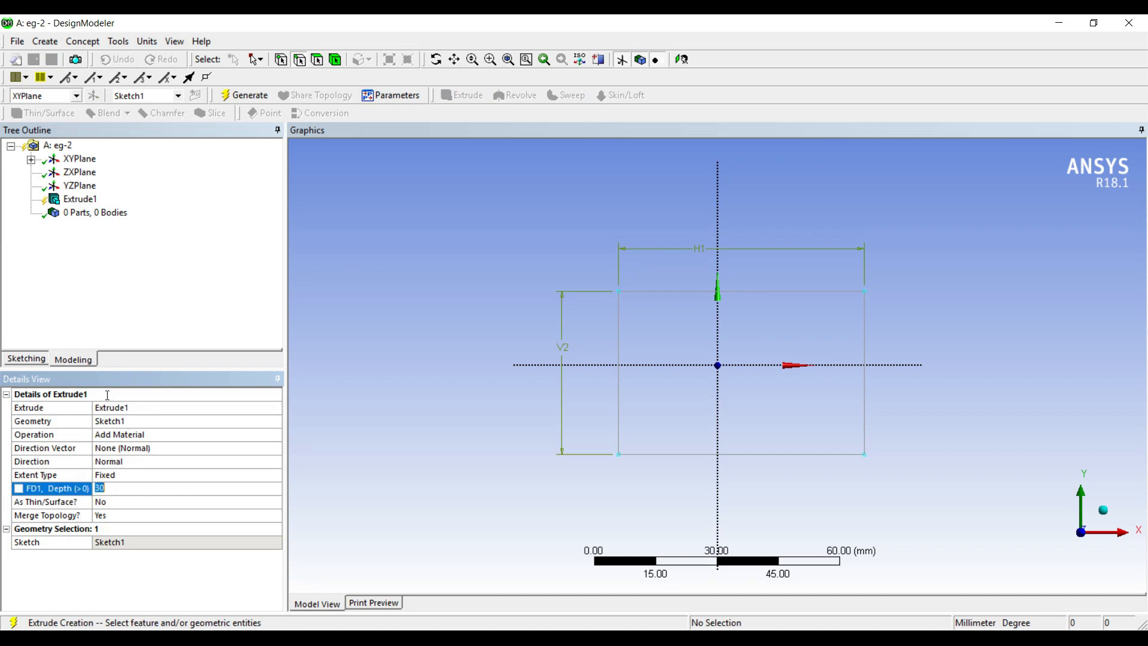
pyautogui.write('220')
pyautogui.press('Return')
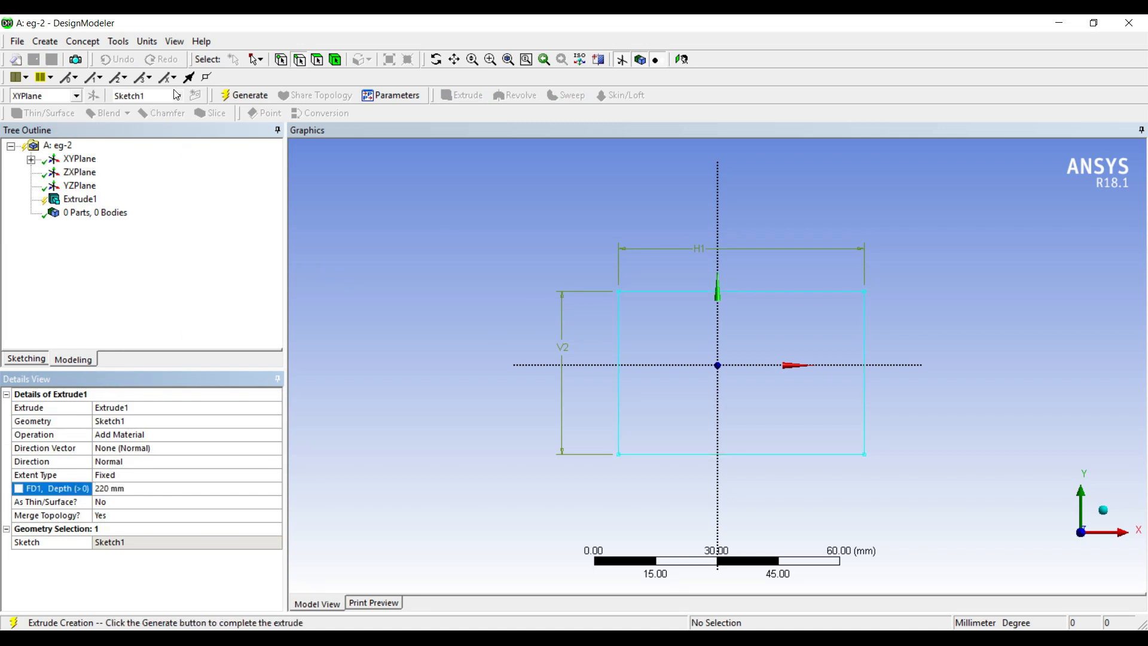
pyautogui.click(244, 95)
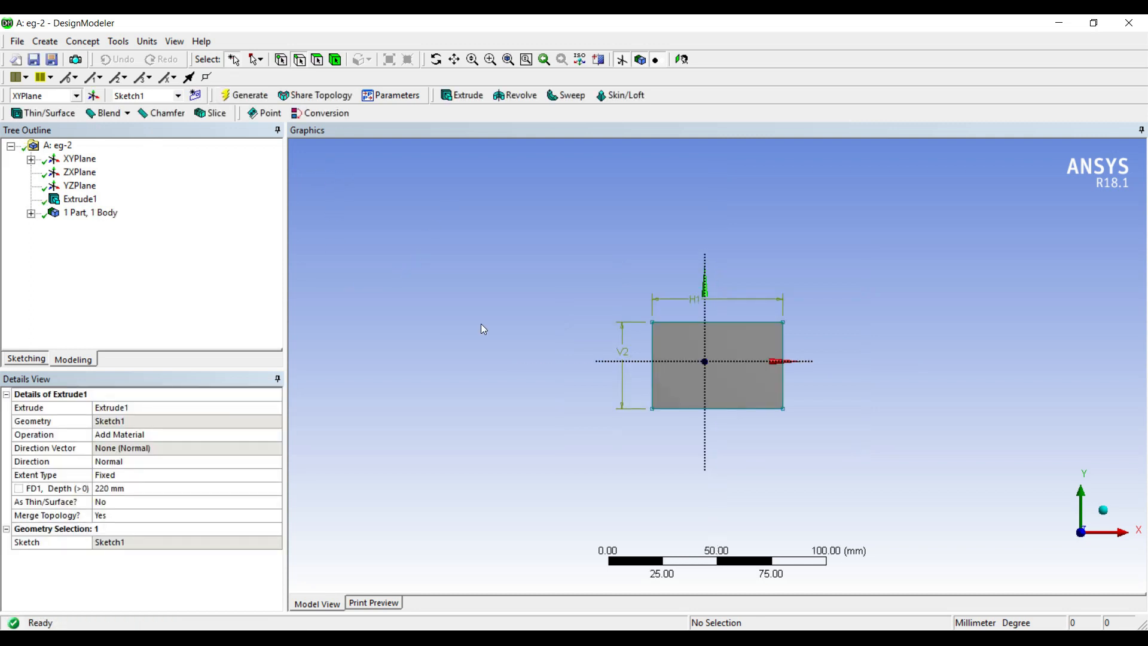
pyautogui.moveTo(583, 339); pyautogui.dragTo(754, 353, button='middle')
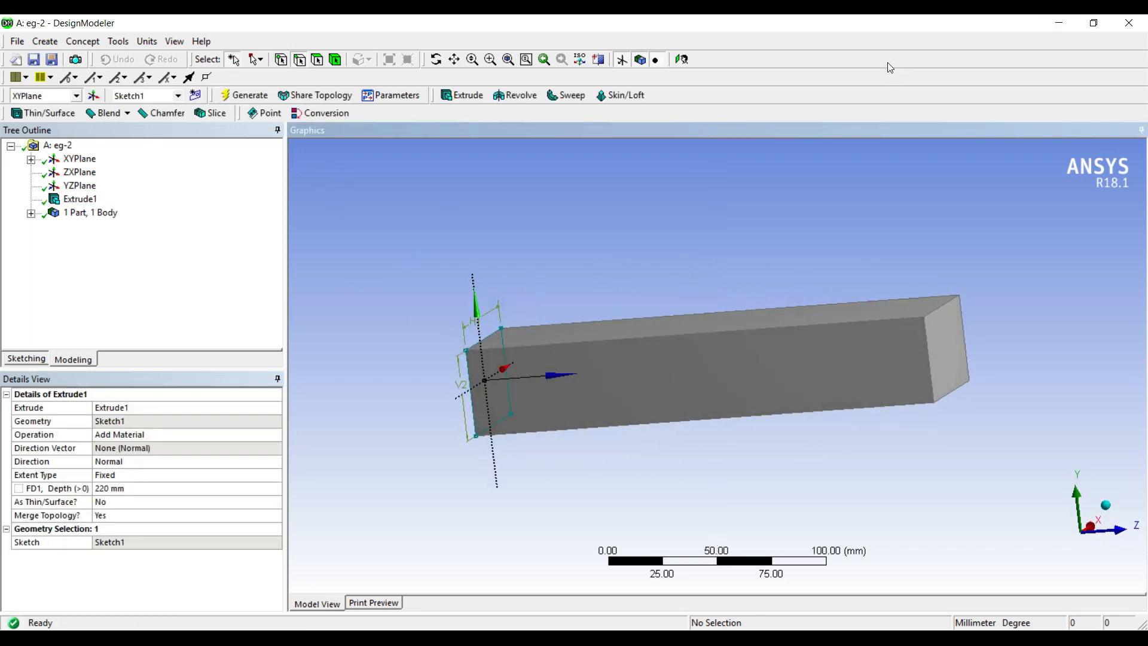
# Open the eg-2 system's model in Mechanical and assign the brick wall material to the solid
pyautogui.click(1059, 23)
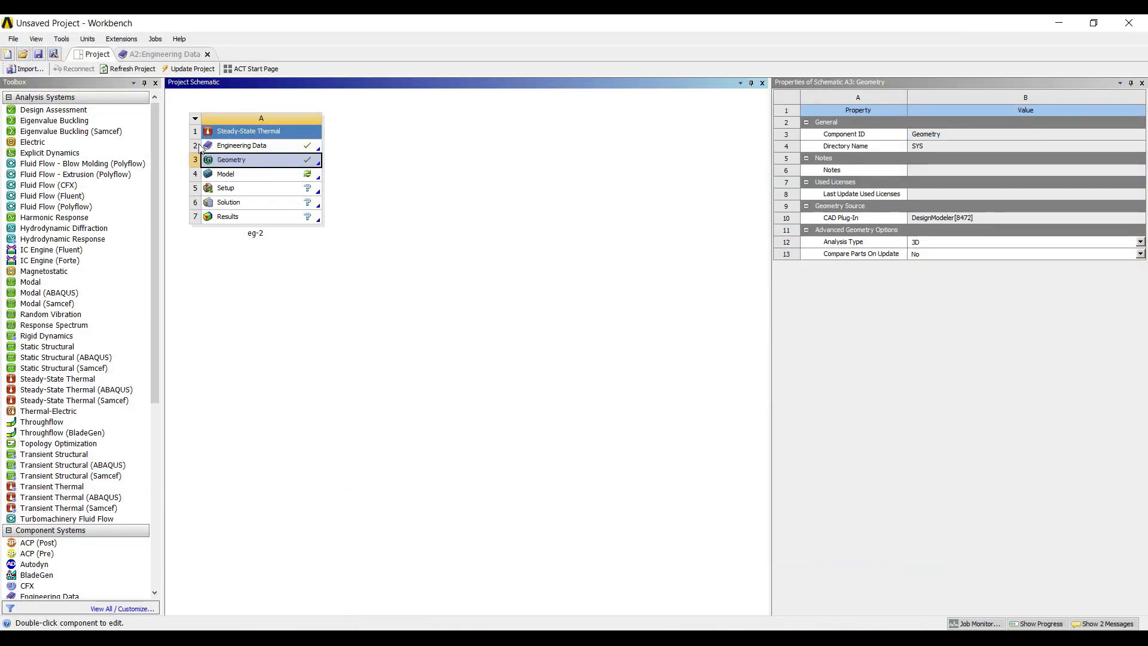
pyautogui.doubleClick(233, 174)
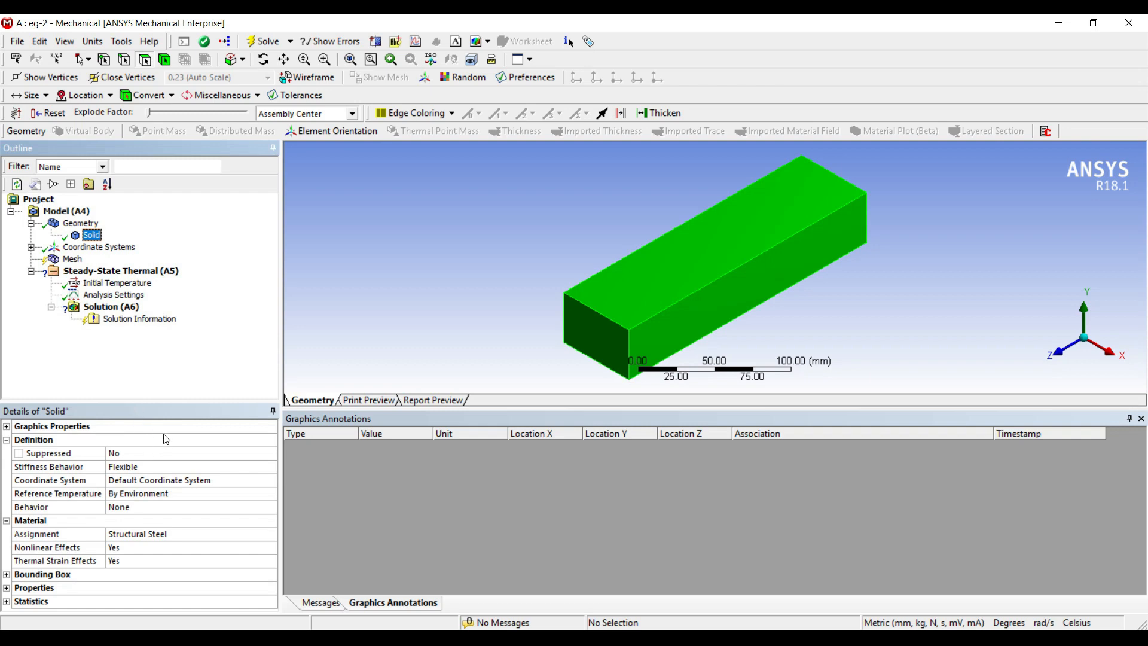
pyautogui.click(271, 534)
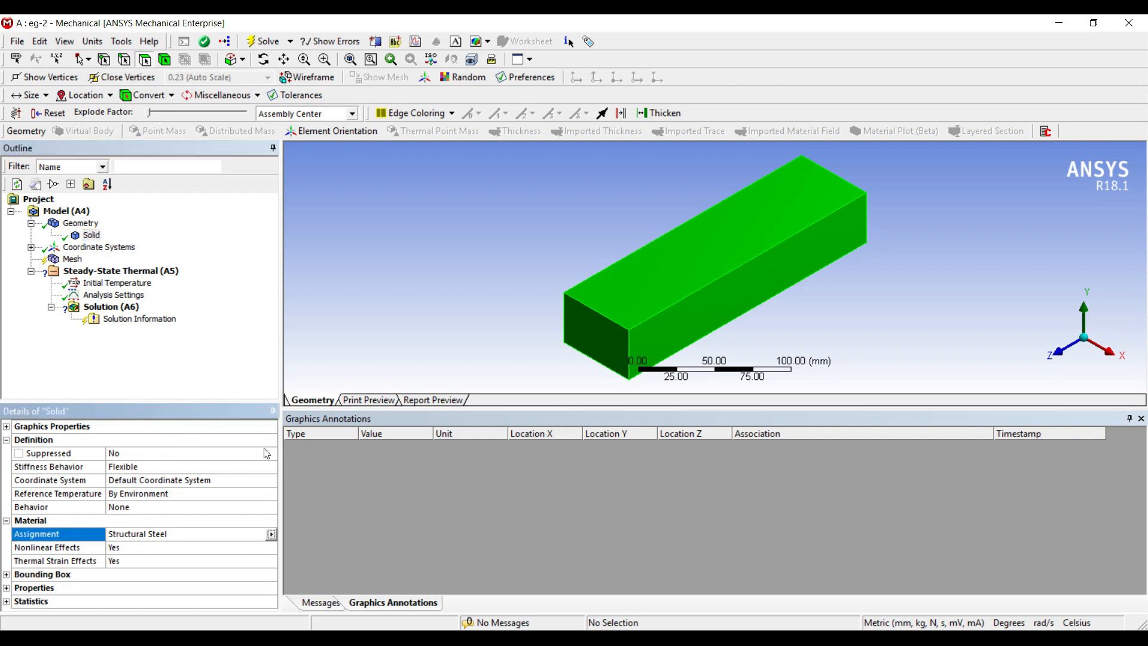
pyautogui.click(368, 546)
# Set the mesh's relevance center to Fine and generate the mesh
pyautogui.click(72, 259)
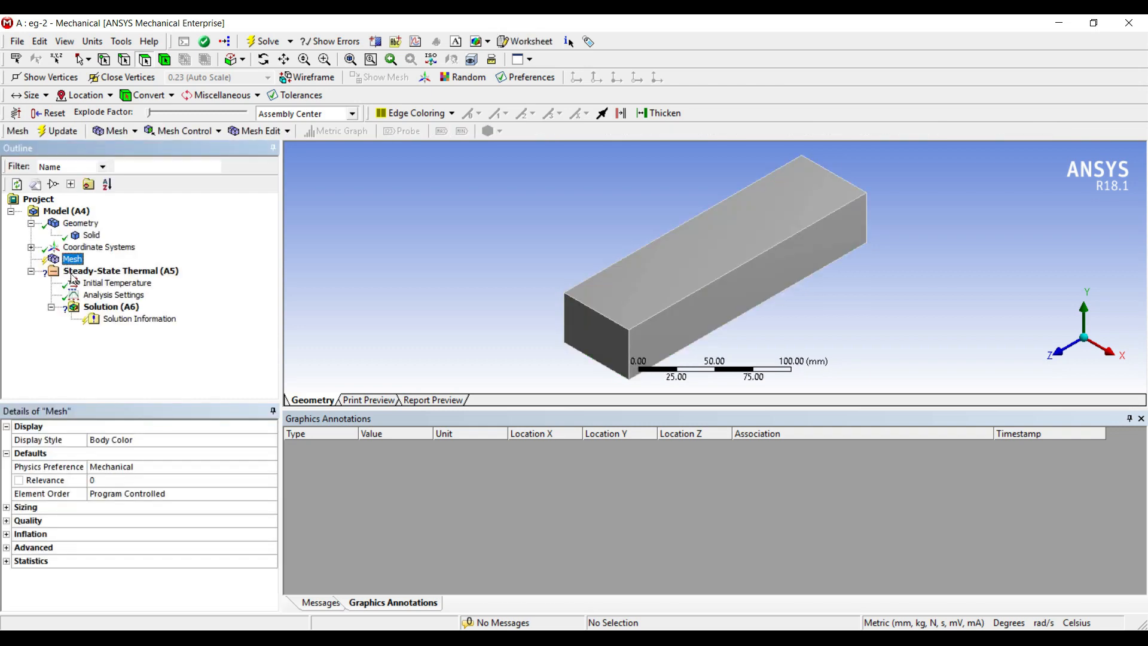
pyautogui.click(99, 534)
pyautogui.click(258, 534)
pyautogui.click(156, 564)
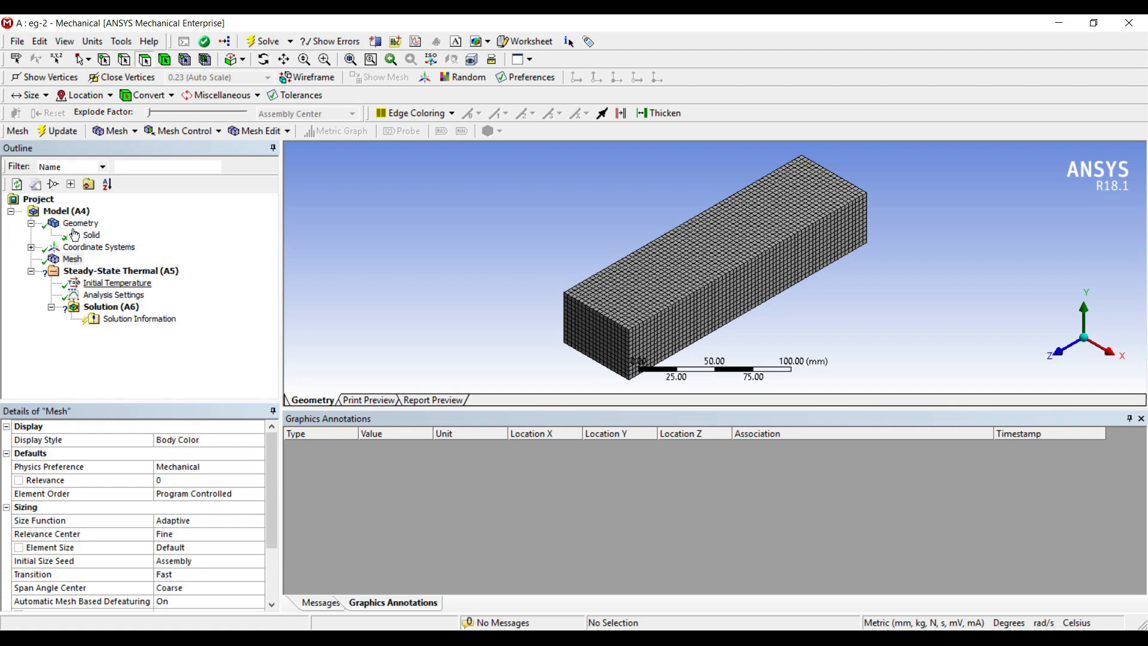
# Apply a temperature load to the solid's end face on the positive Z side and set its magnitude to 60 °C
pyautogui.click(112, 294)
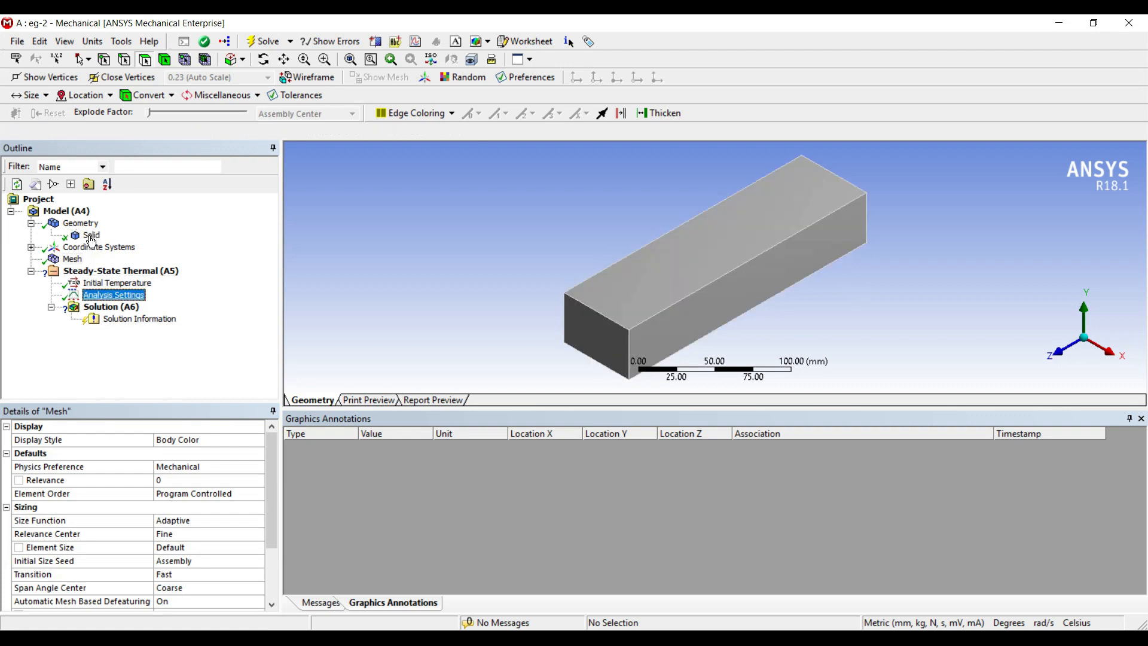
pyautogui.moveTo(503, 256); pyautogui.dragTo(472, 219, button='middle')
pyautogui.click(568, 256)
pyautogui.rightClick(581, 258)
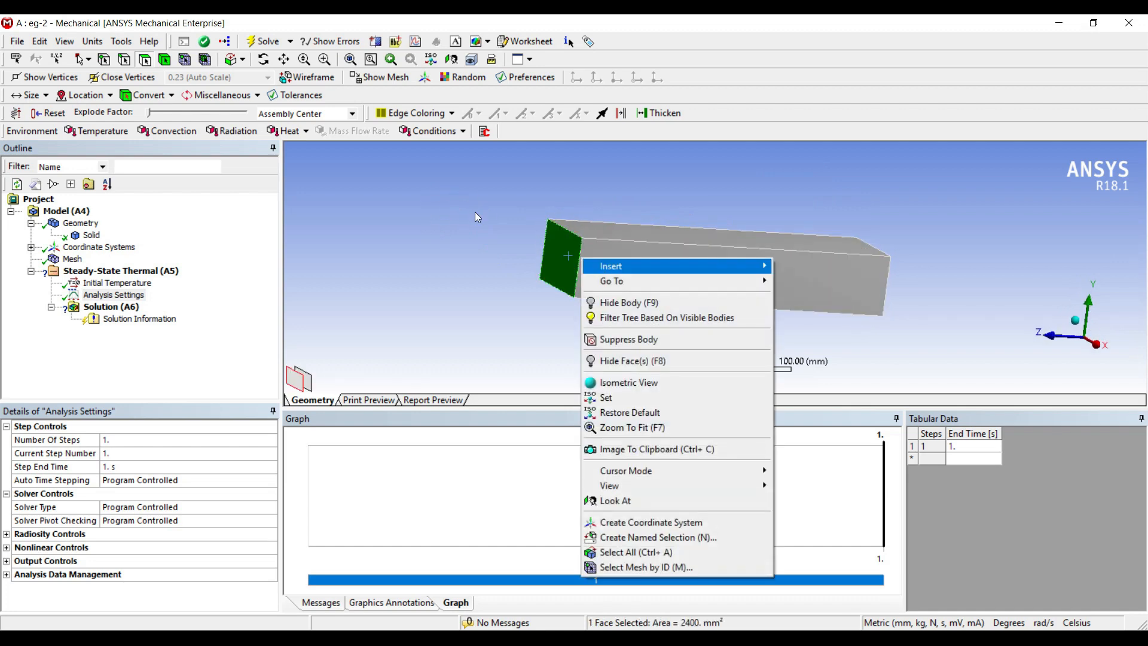
pyautogui.moveTo(750, 268)
pyautogui.click(813, 309)
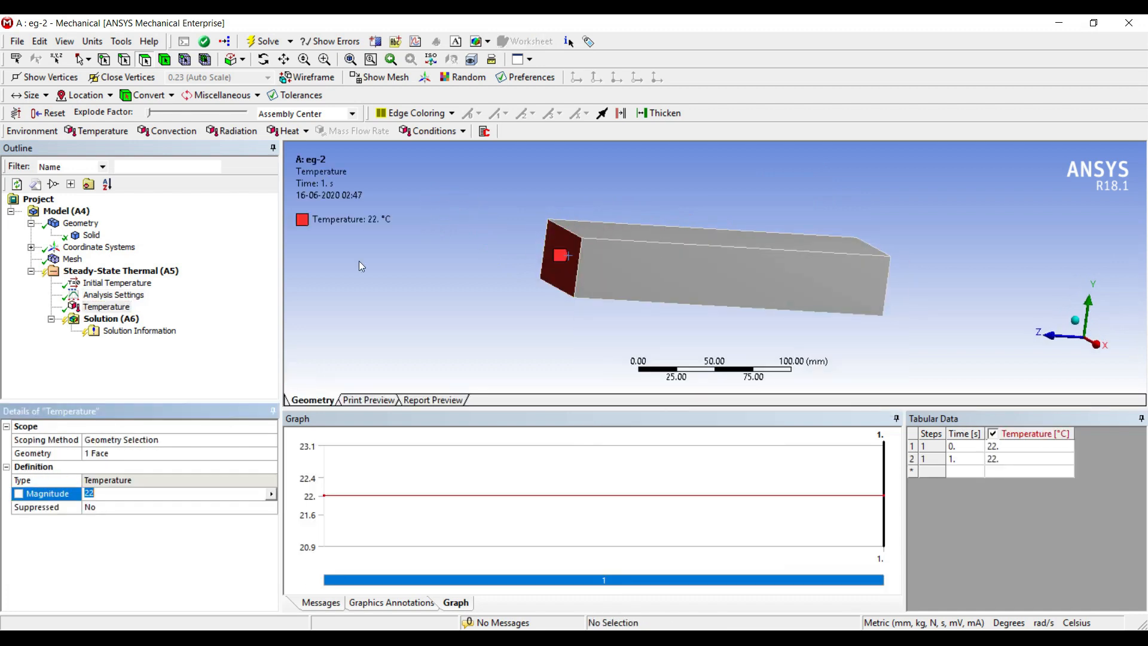
pyautogui.press('Return')
pyautogui.moveTo(594, 238); pyautogui.dragTo(565, 236, button='middle')
pyautogui.click(845, 264)
pyautogui.rightClick(845, 264)
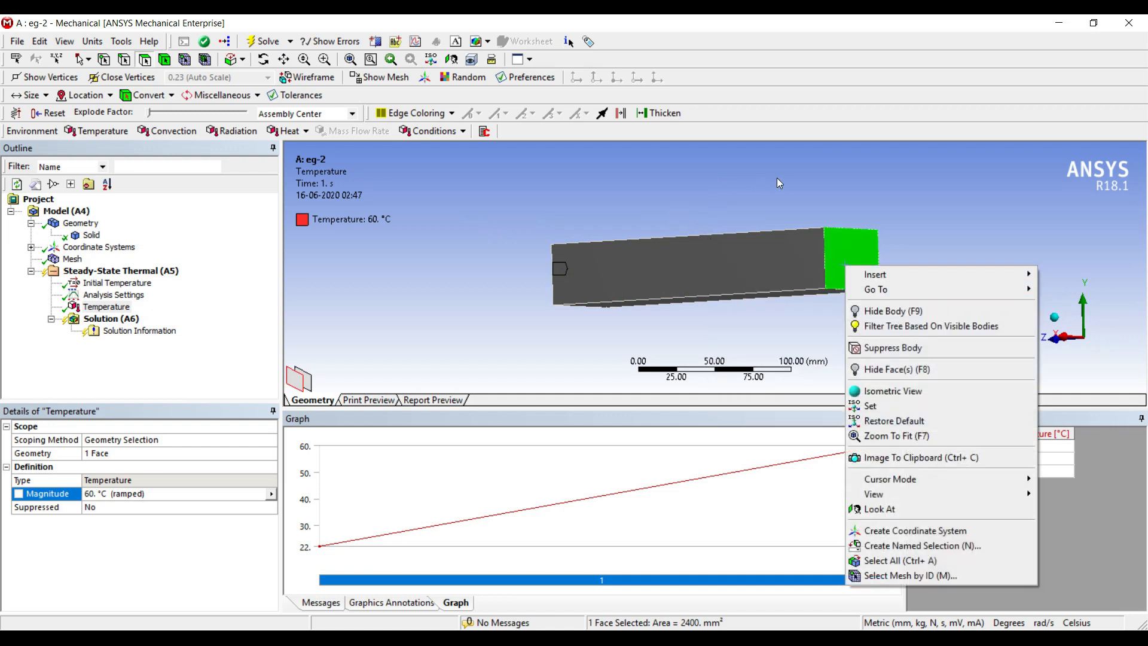
pyautogui.click(741, 196)
# Reassign the 60 °C temperature load's geometry to the end face on the negative Z side
pyautogui.moveTo(604, 221); pyautogui.dragTo(838, 234, button='middle')
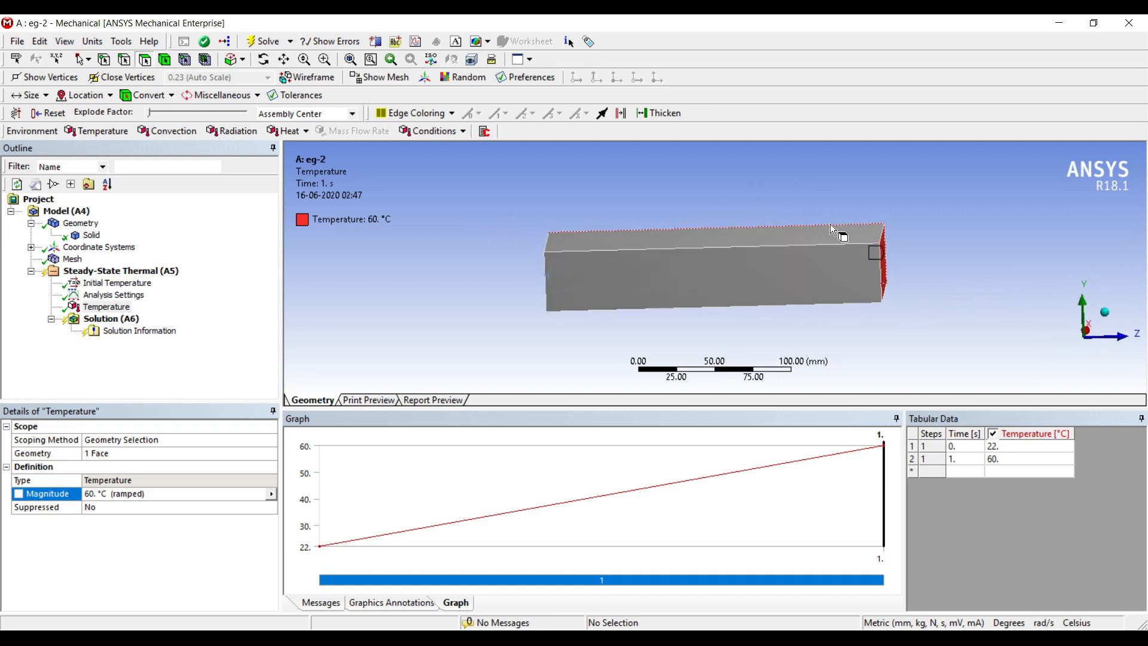
pyautogui.moveTo(641, 243); pyautogui.dragTo(664, 222, button='middle')
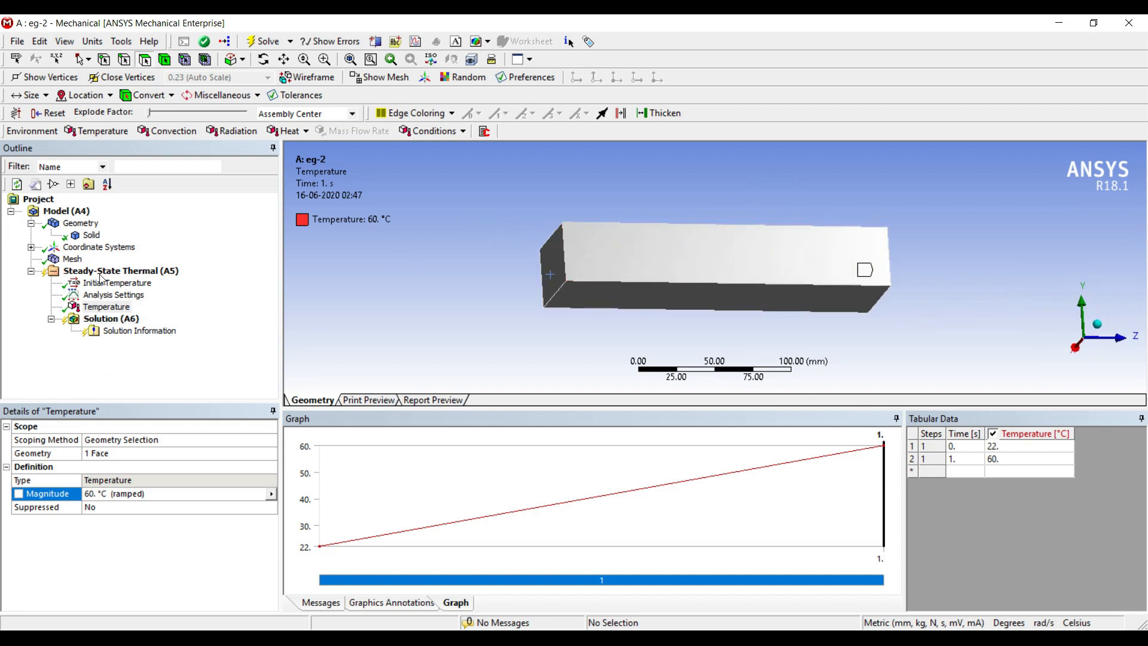
pyautogui.click(119, 453)
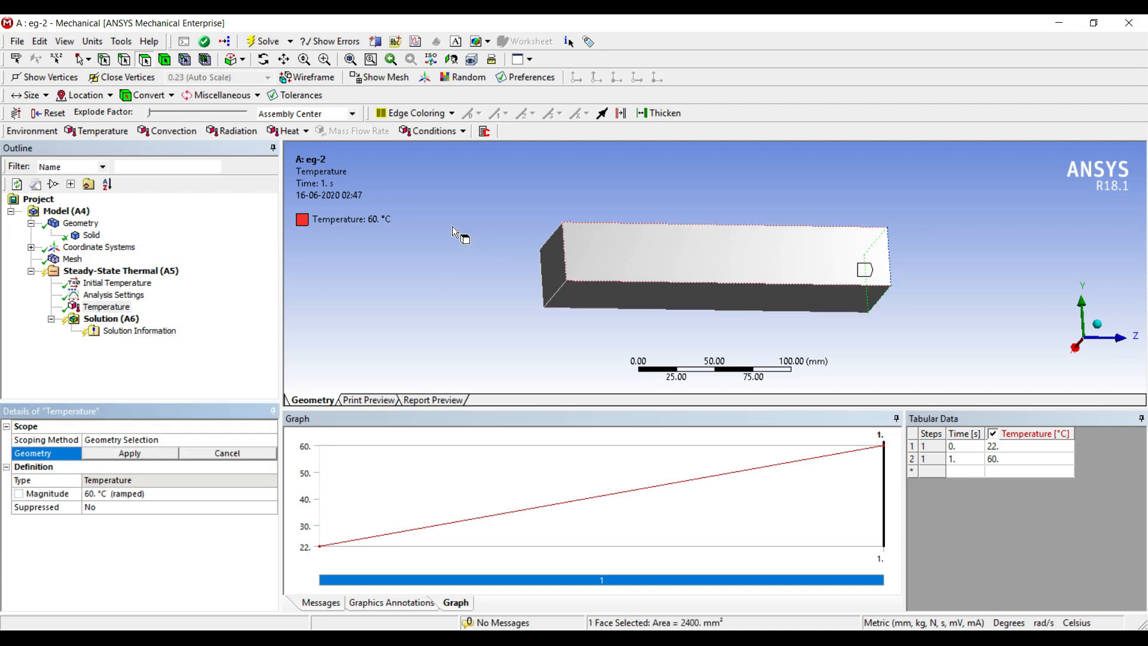
pyautogui.click(551, 271)
pyautogui.click(130, 453)
# Insert a second temperature load on the end face on the positive Z side
pyautogui.moveTo(562, 251); pyautogui.dragTo(635, 237, button='middle')
pyautogui.click(882, 268)
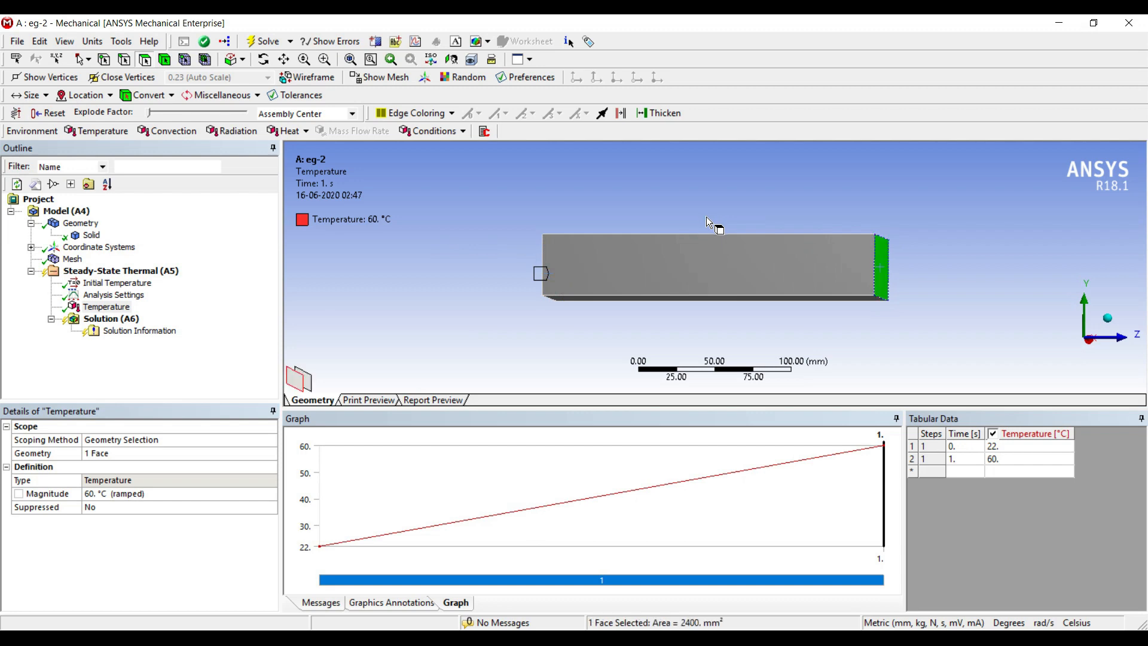
pyautogui.rightClick(883, 269)
pyautogui.moveTo(907, 277)
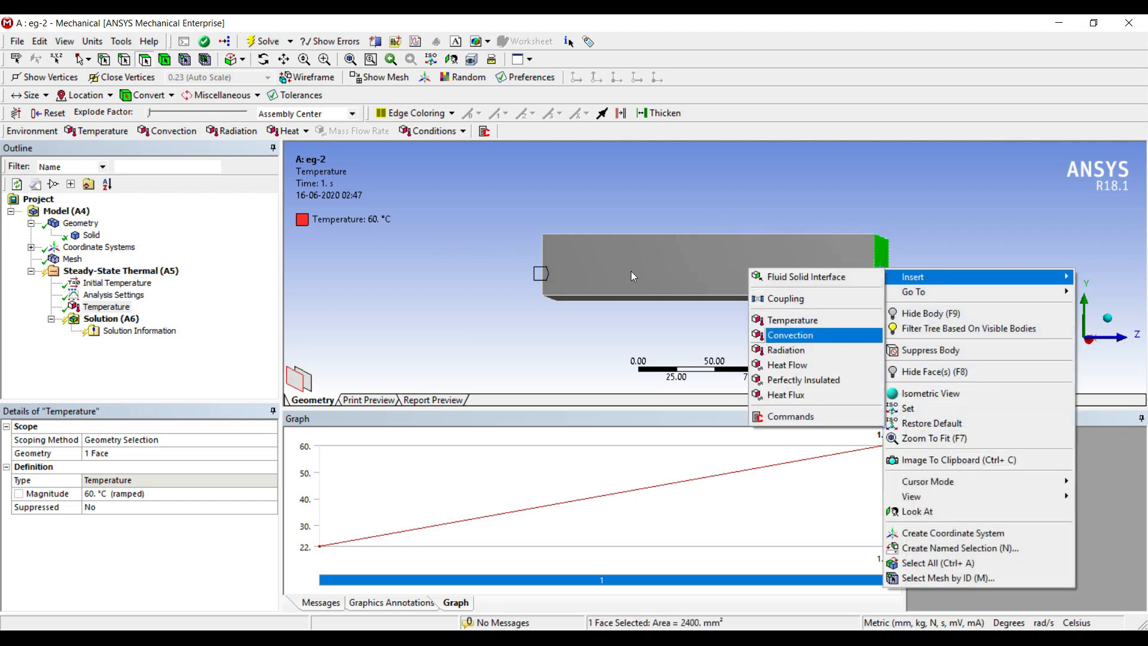
pyautogui.click(790, 319)
# Check the outer surface temperature in the problem statement image and set the second temperature load to 35 °C
pyautogui.hotkey('alt', 'Tab')
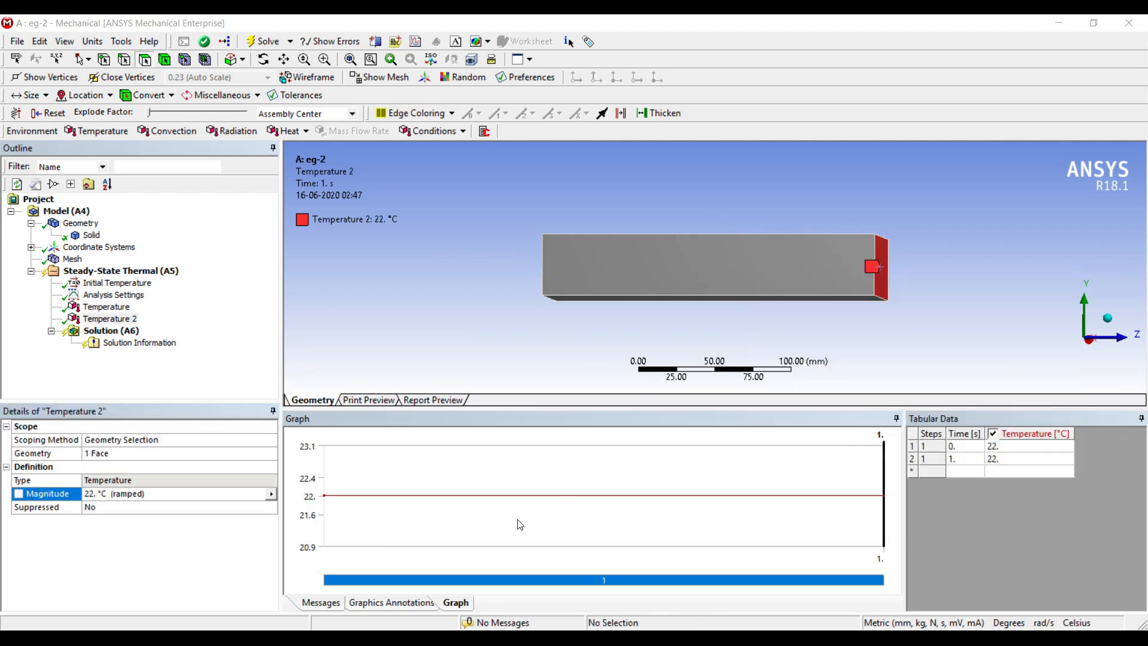
pyautogui.hotkey('alt', 'Tab')
pyautogui.hotkey('alt', 'Tab')
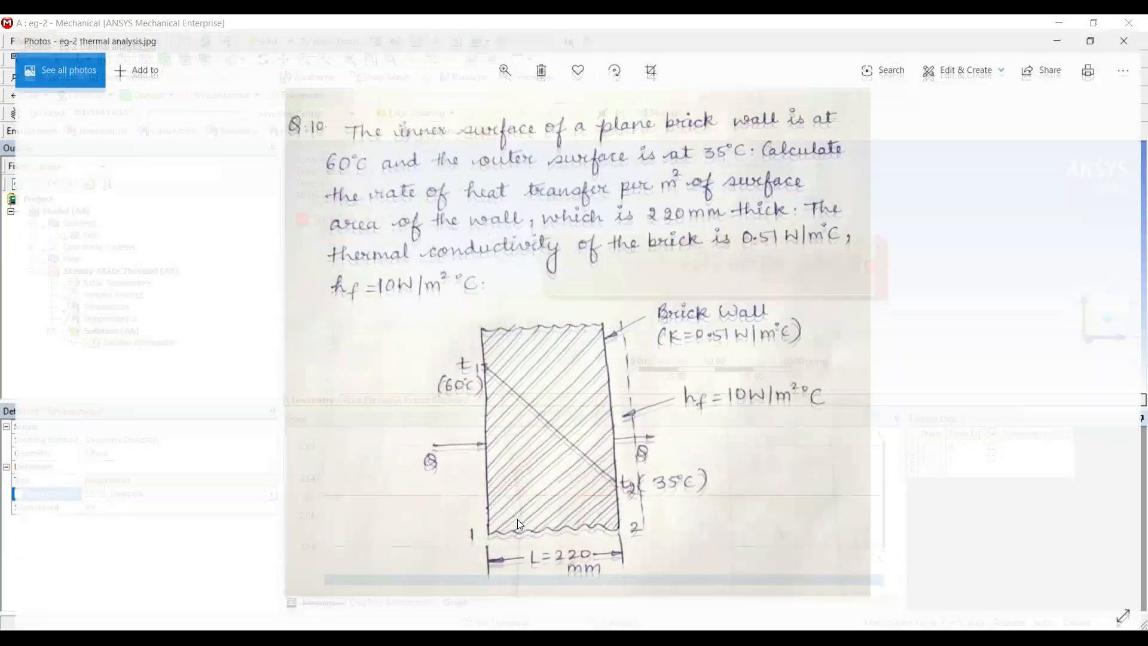
pyautogui.hotkey('alt', 'Tab')
pyautogui.click(90, 493)
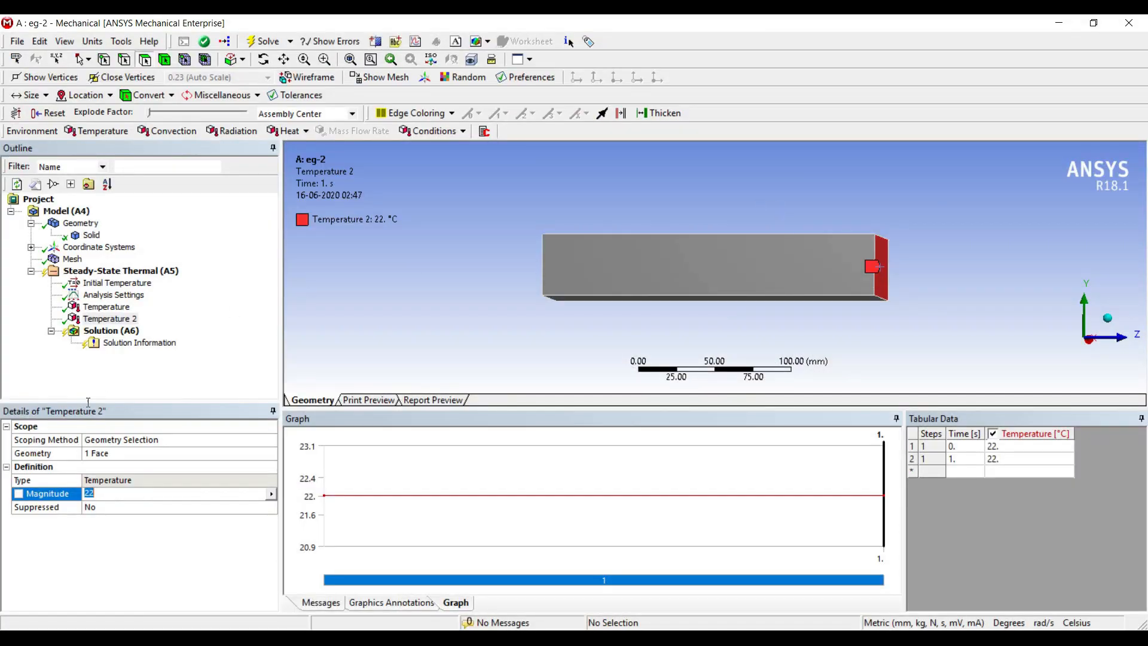
pyautogui.press('Return')
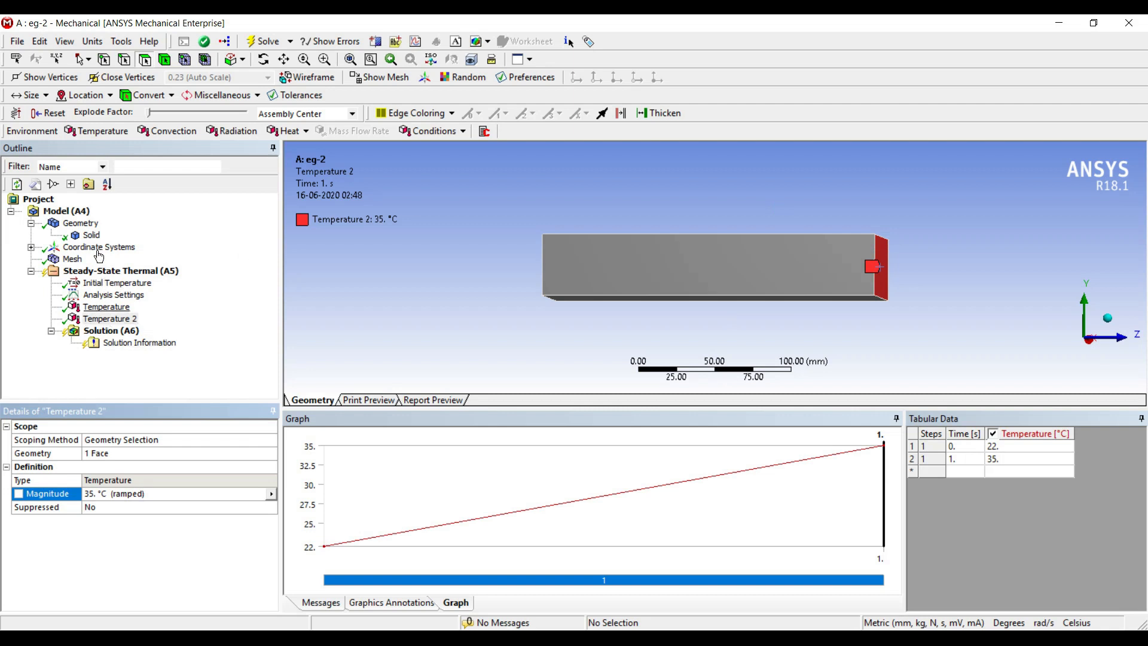
# Add a convection load to the 35 °C end face with a film coefficient of 10 W/mm²·°C
pyautogui.click(106, 306)
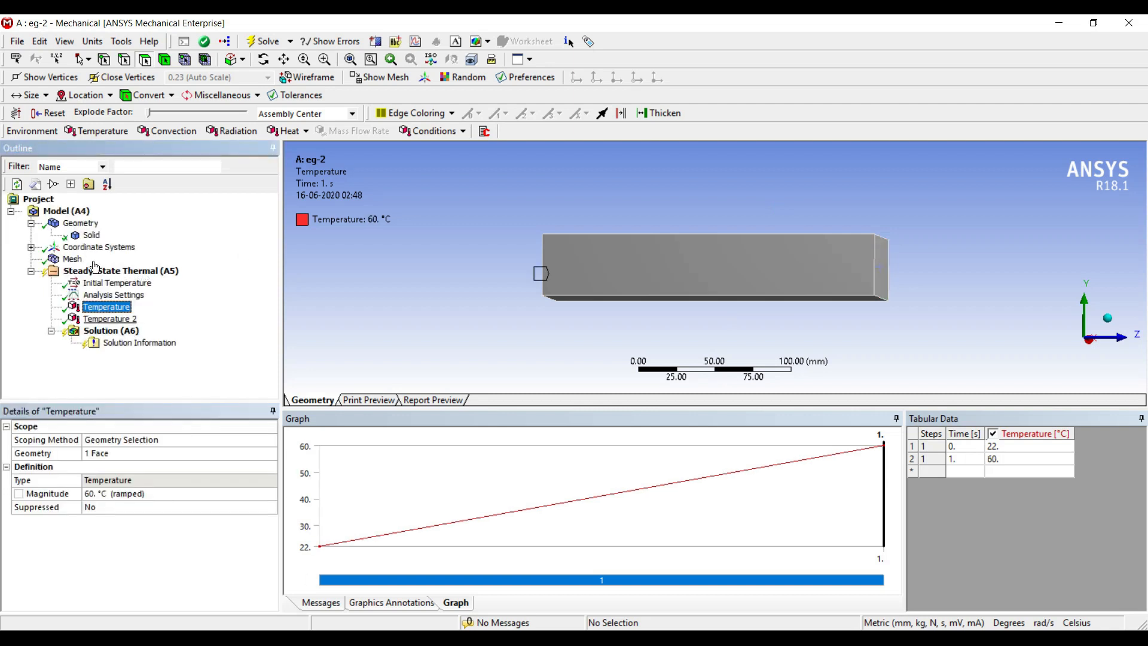
pyautogui.click(109, 318)
pyautogui.moveTo(508, 232); pyautogui.dragTo(722, 217, button='middle')
pyautogui.click(700, 246)
pyautogui.click(879, 266)
pyautogui.rightClick(884, 265)
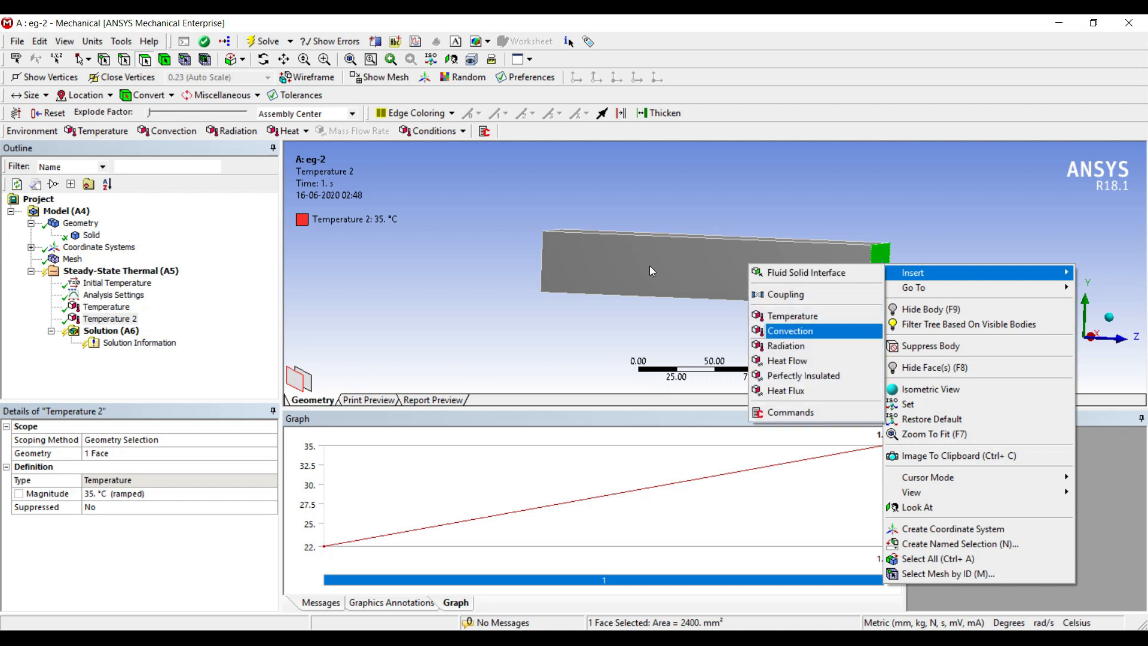
pyautogui.click(789, 329)
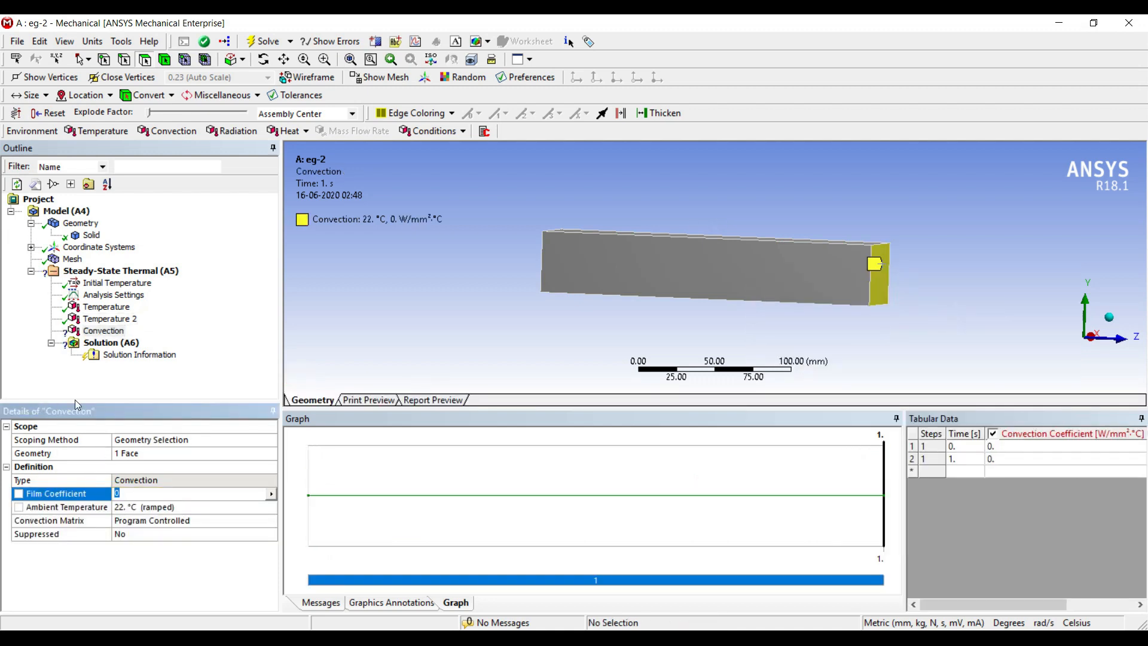
pyautogui.write('10')
pyautogui.press('Return')
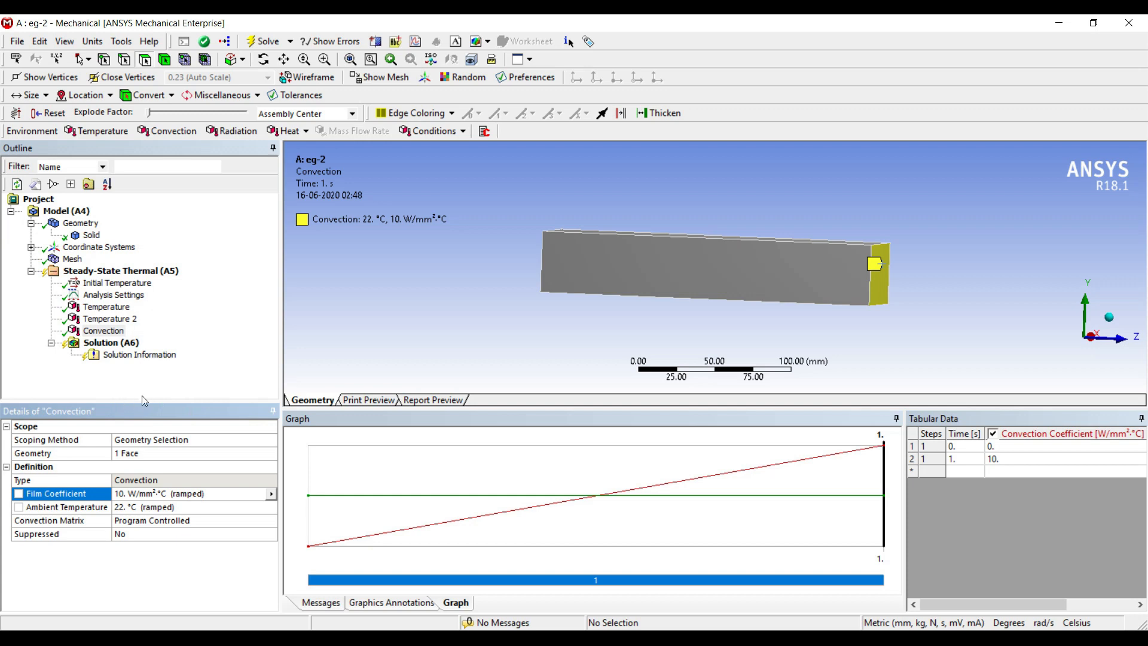
# Switch the unit system to Metric (m, kg, N, s, V, A) and set the convection film coefficient to 10 W/m²·°C, per the problem statement
pyautogui.hotkey('alt', 'Tab')
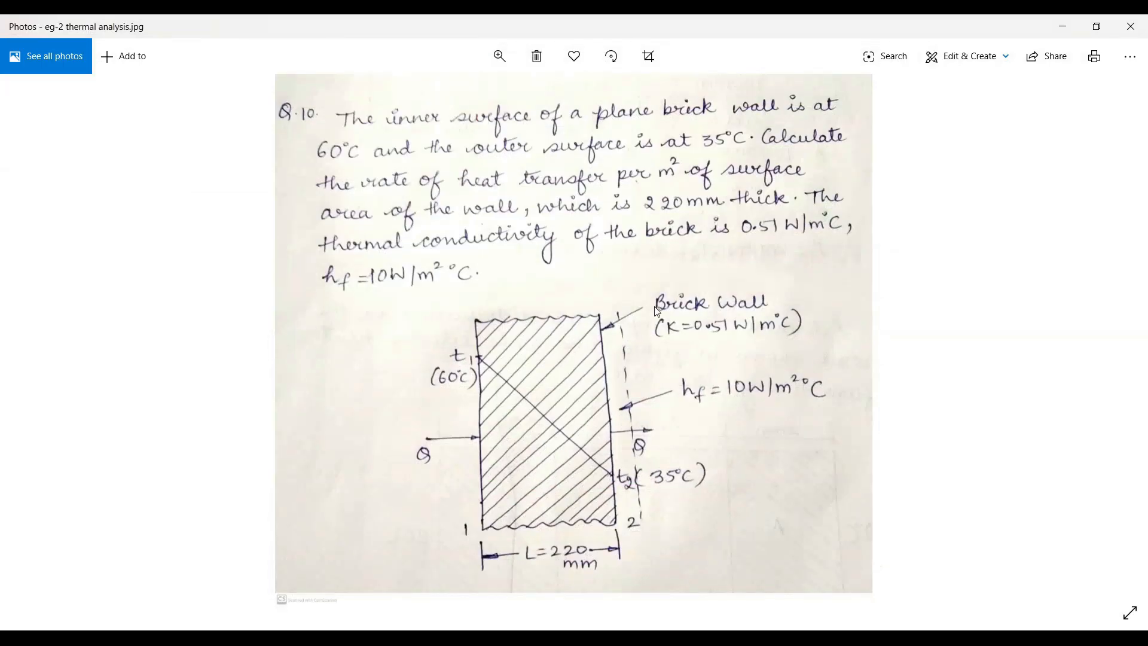
pyautogui.hotkey('alt', 'Tab')
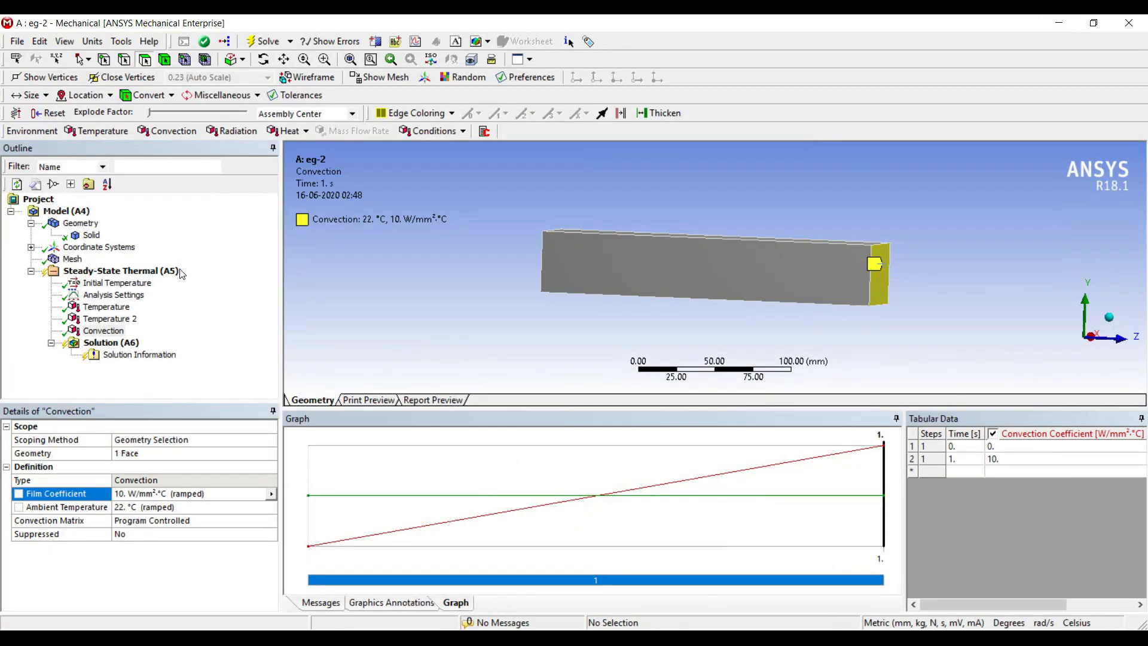
pyautogui.click(83, 40)
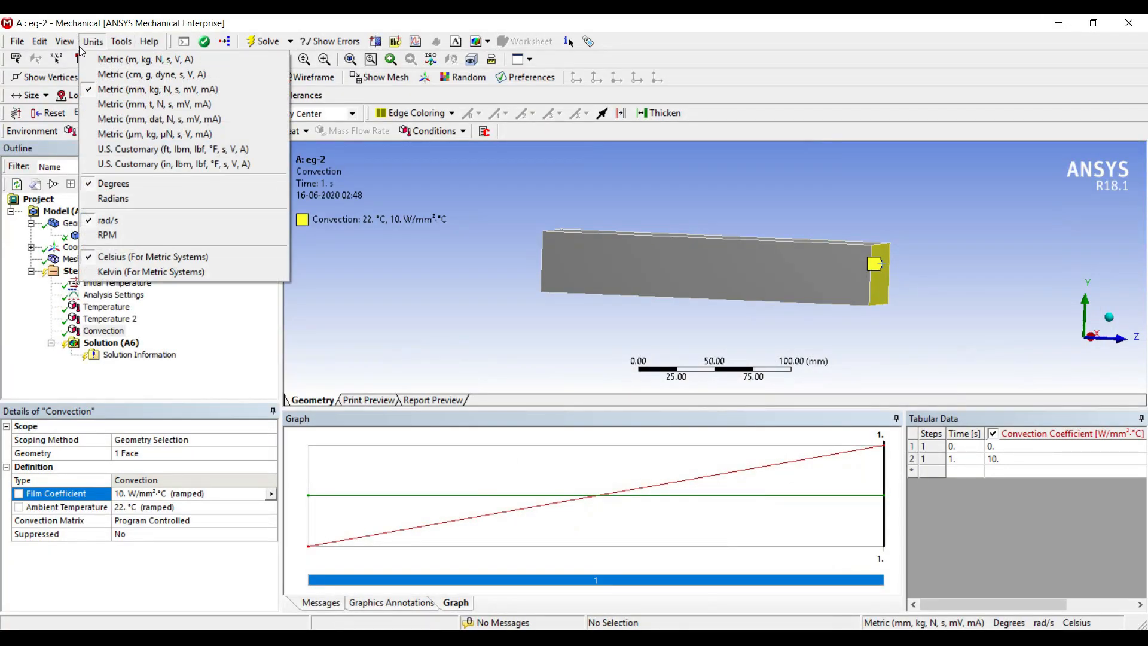
pyautogui.click(120, 58)
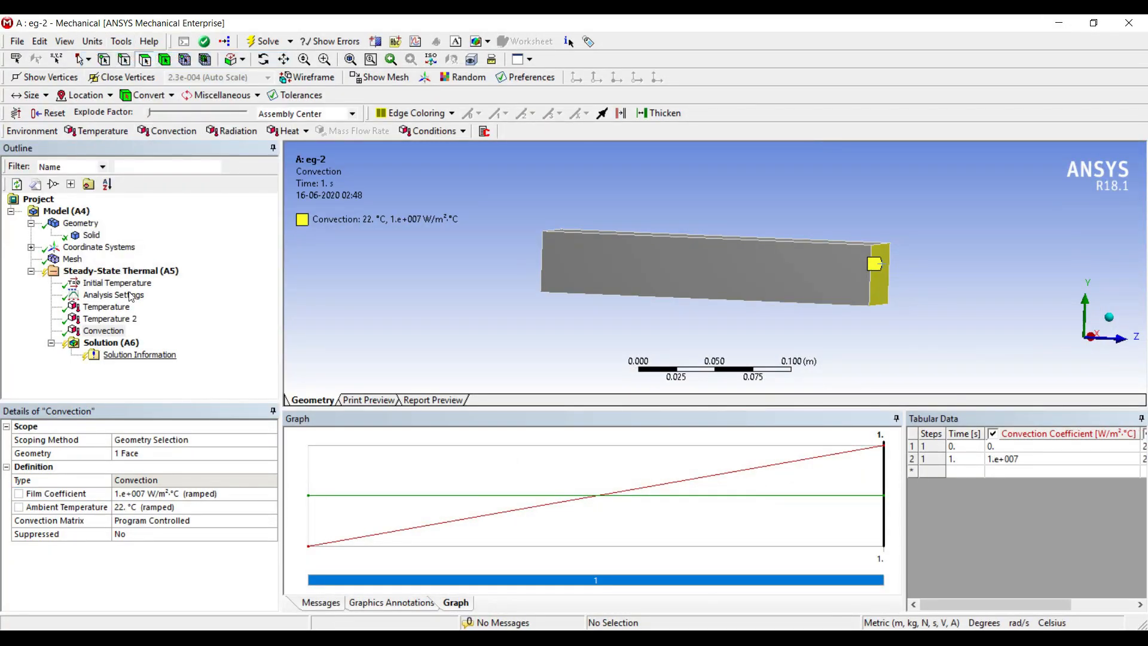
pyautogui.click(136, 493)
pyautogui.write('10')
pyautogui.press('Return')
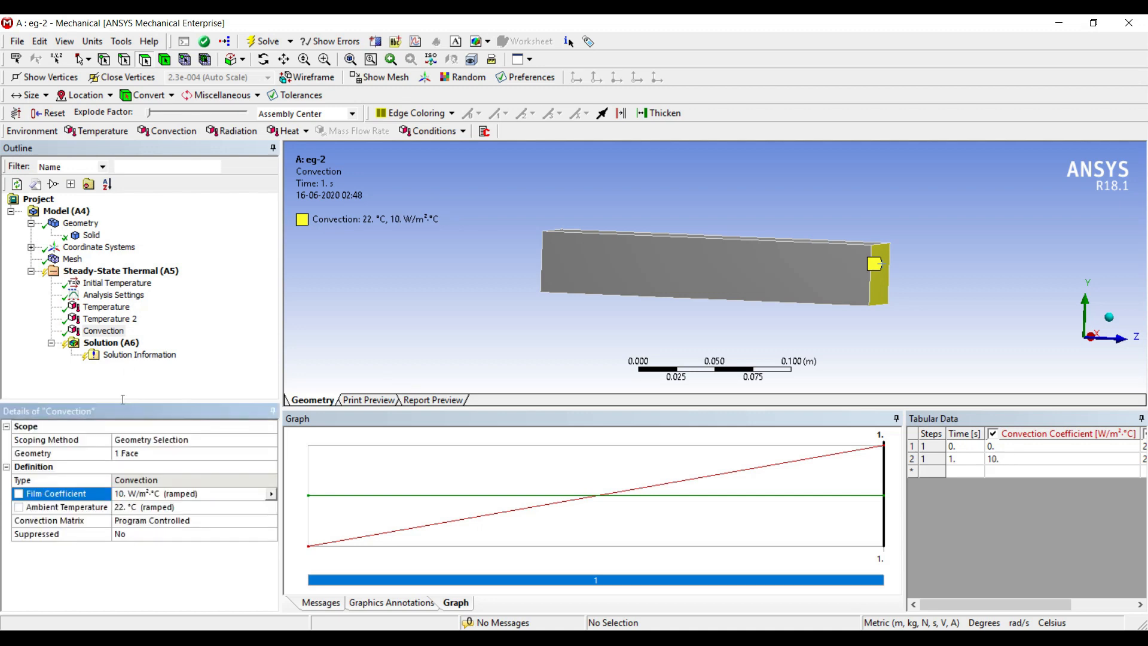
# Add a Directional Heat Flux result to the solution and set its orientation to the Z axis
pyautogui.click(109, 319)
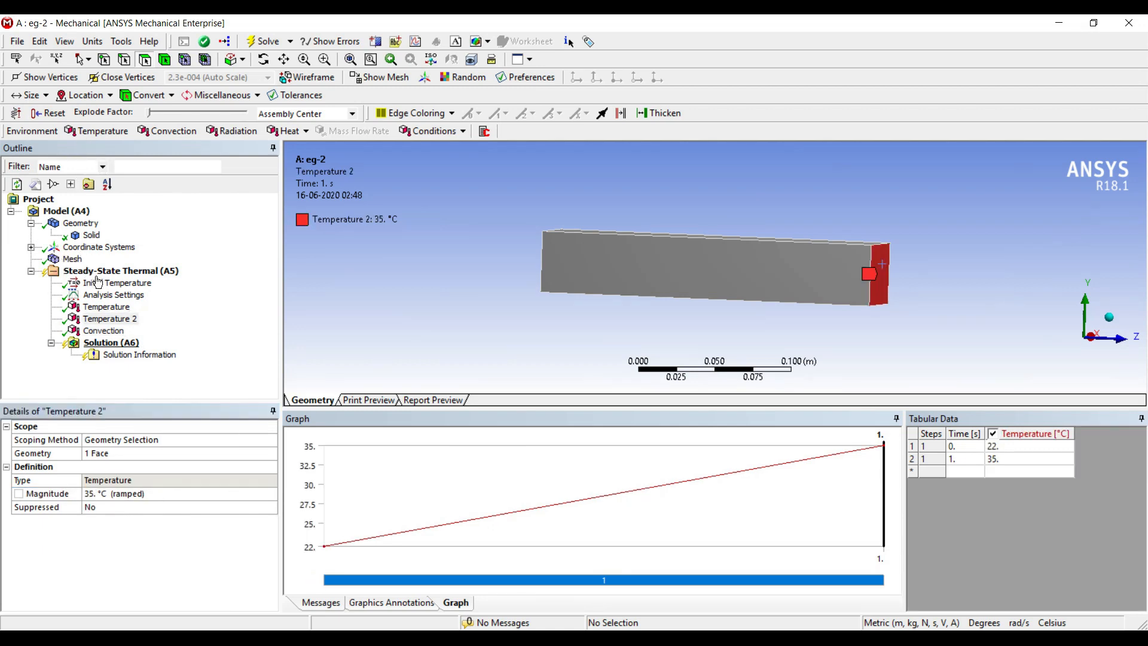
pyautogui.click(114, 343)
pyautogui.rightClick(122, 344)
pyautogui.moveTo(179, 352)
pyautogui.moveTo(341, 352)
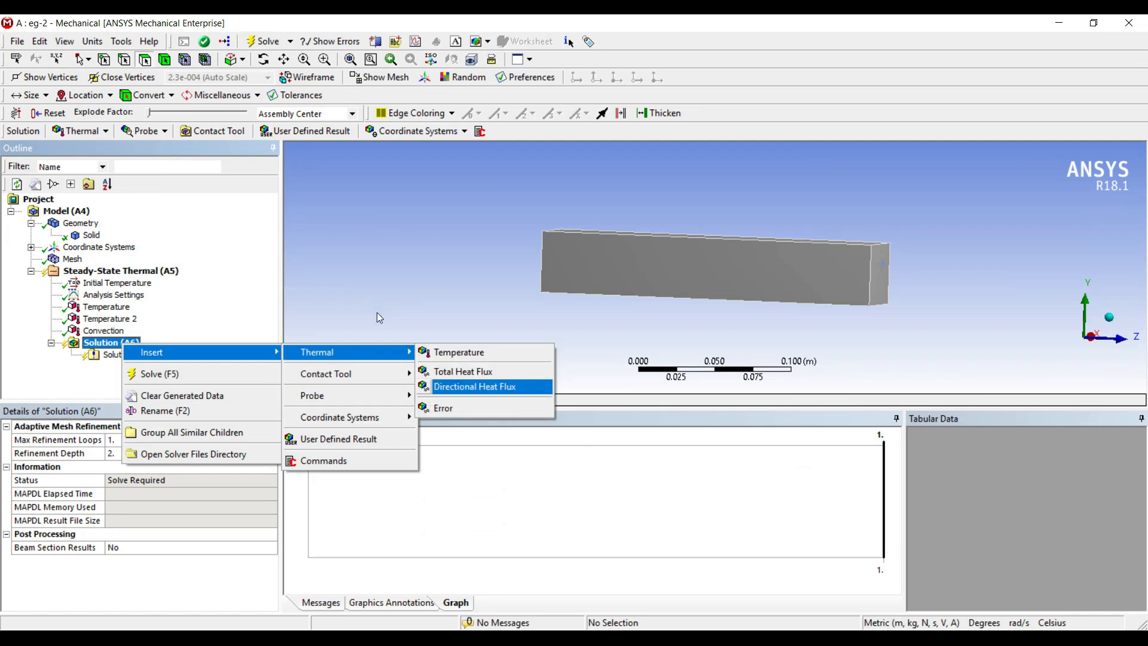
pyautogui.click(475, 387)
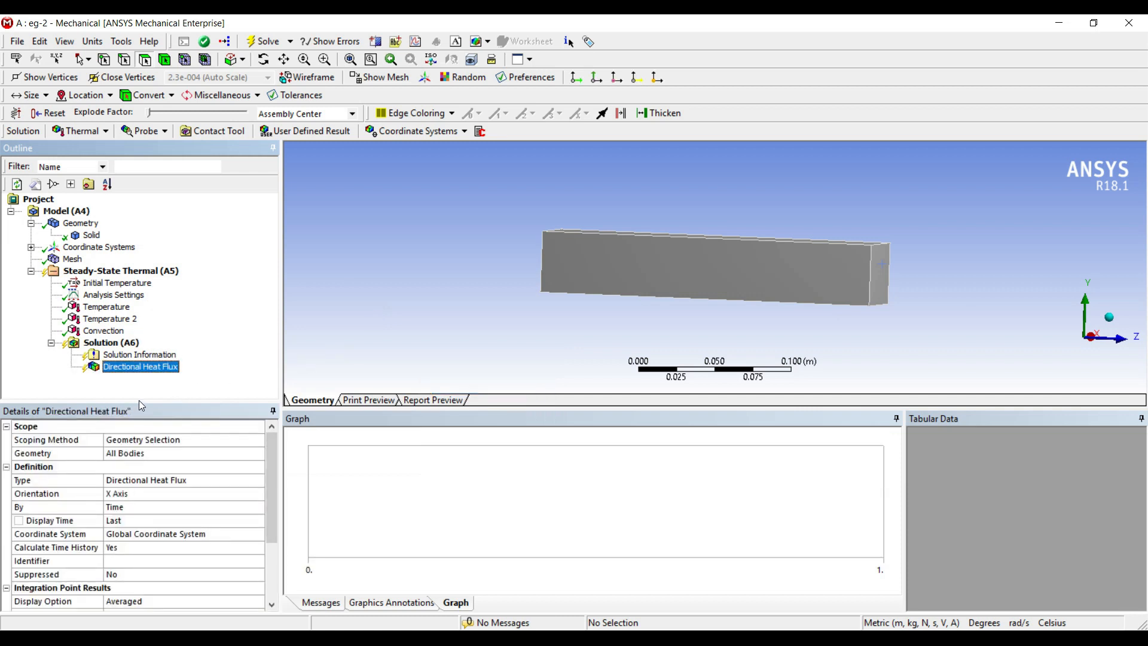
pyautogui.click(174, 494)
pyautogui.click(259, 494)
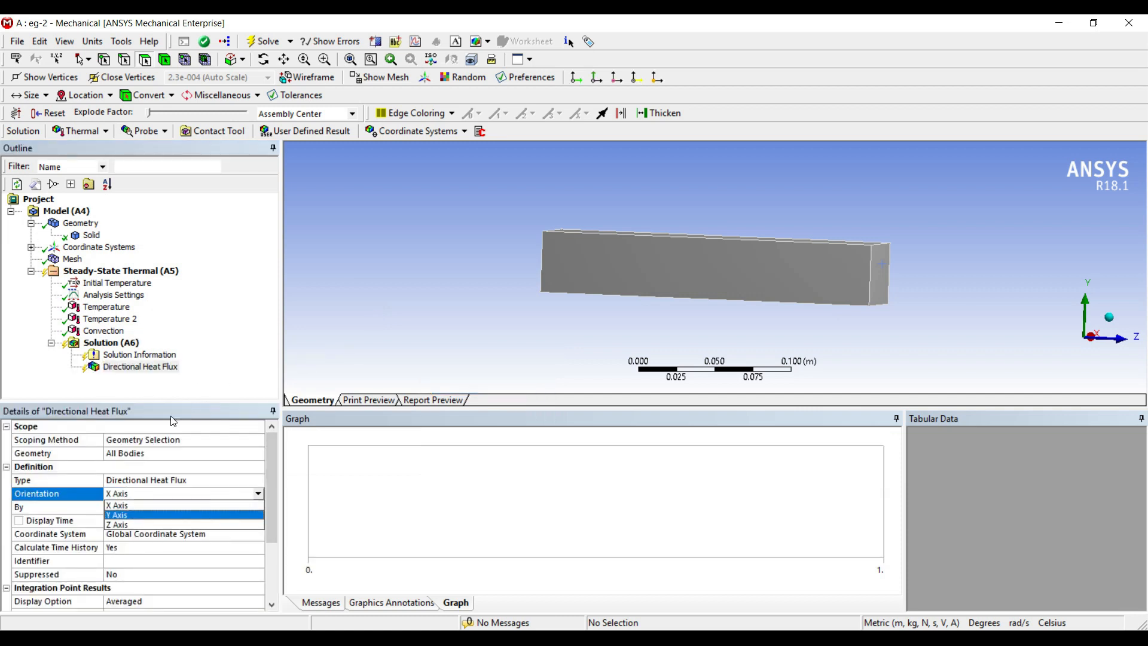
pyautogui.click(207, 526)
# Add a Total Heat Flux result to the solution and solve the analysis
pyautogui.rightClick(126, 342)
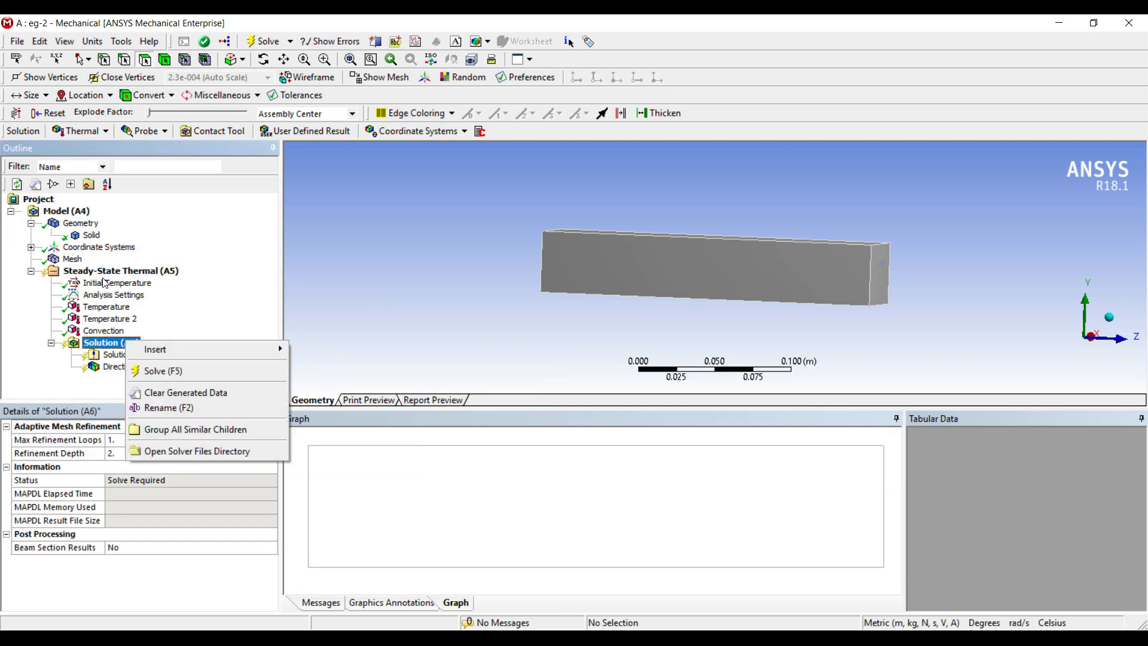
pyautogui.moveTo(357, 350)
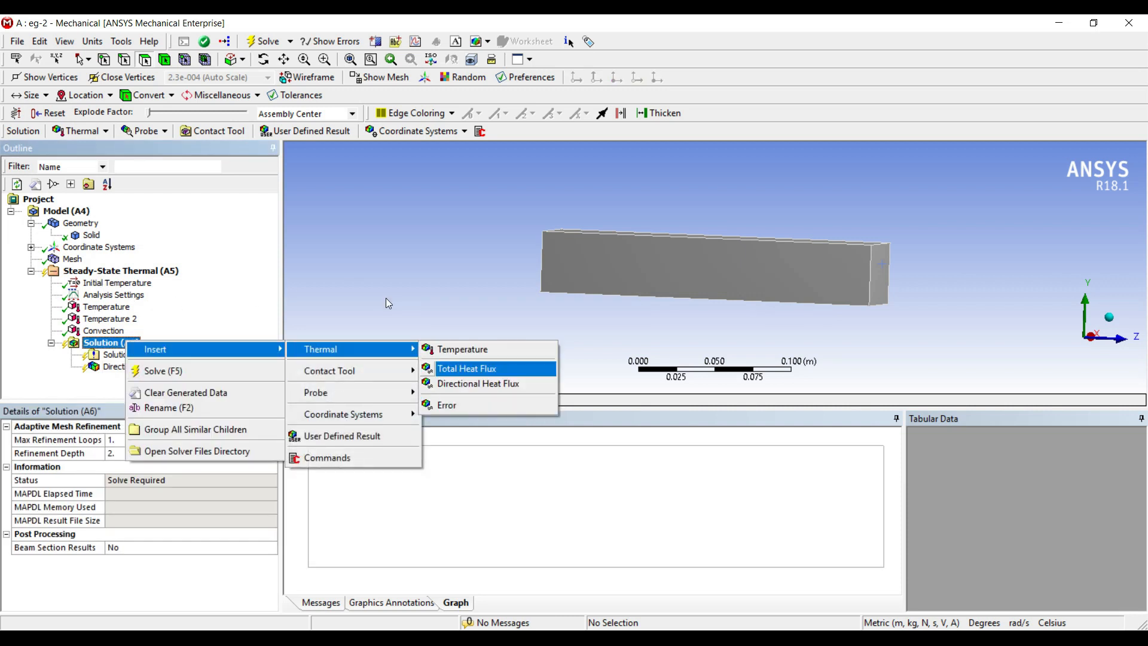
pyautogui.click(467, 368)
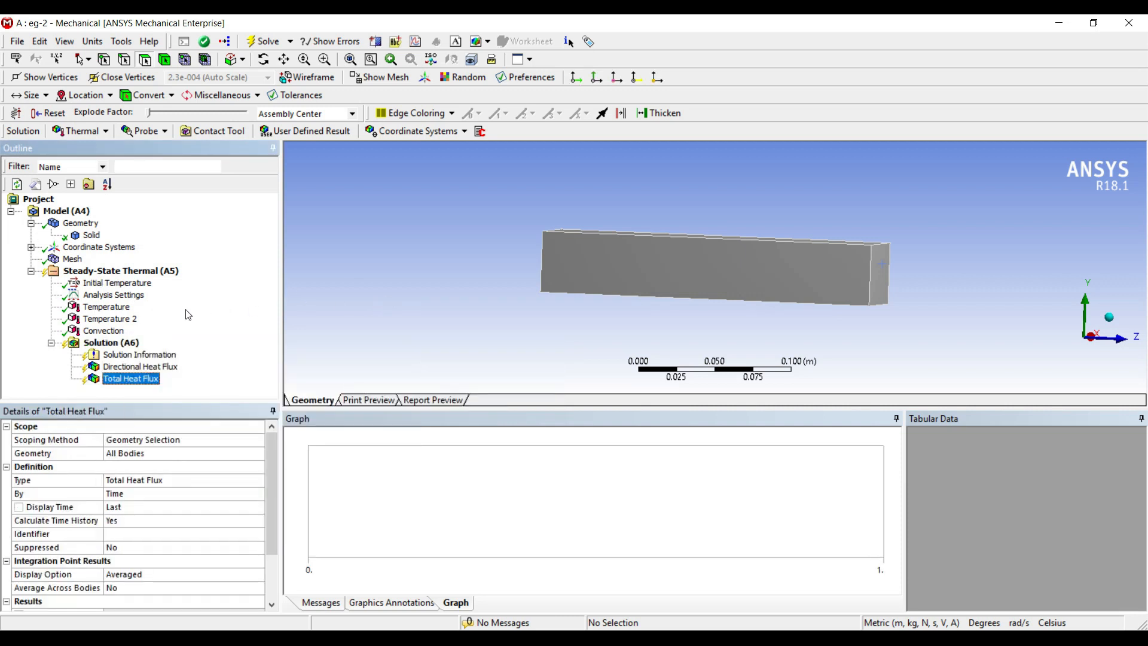
pyautogui.click(96, 343)
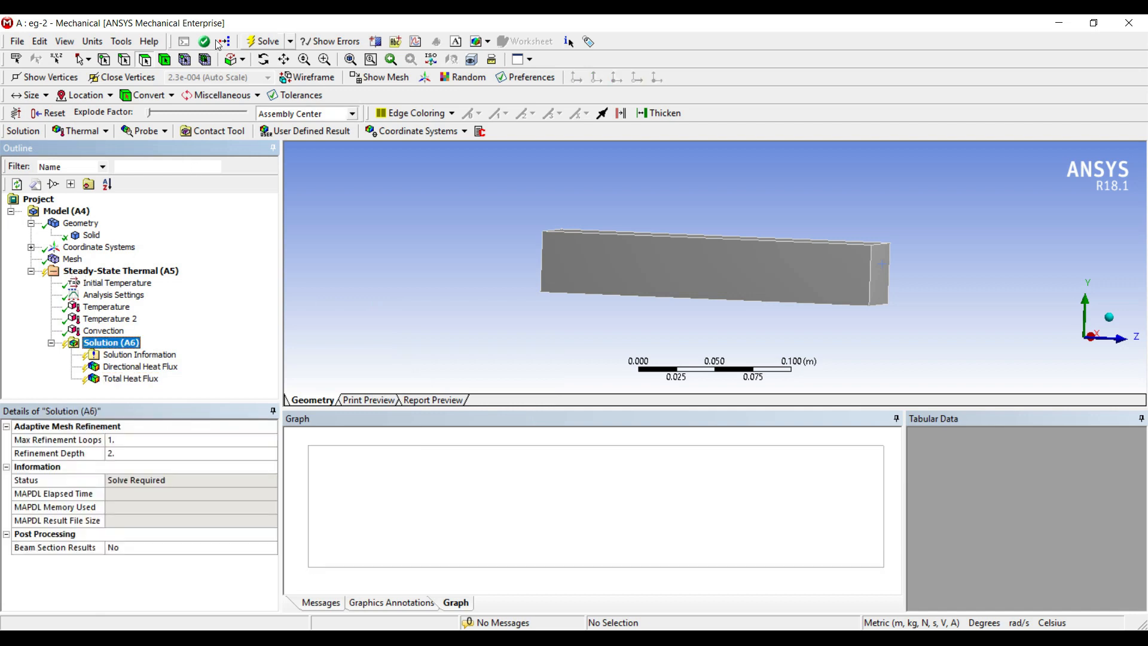
pyautogui.click(267, 42)
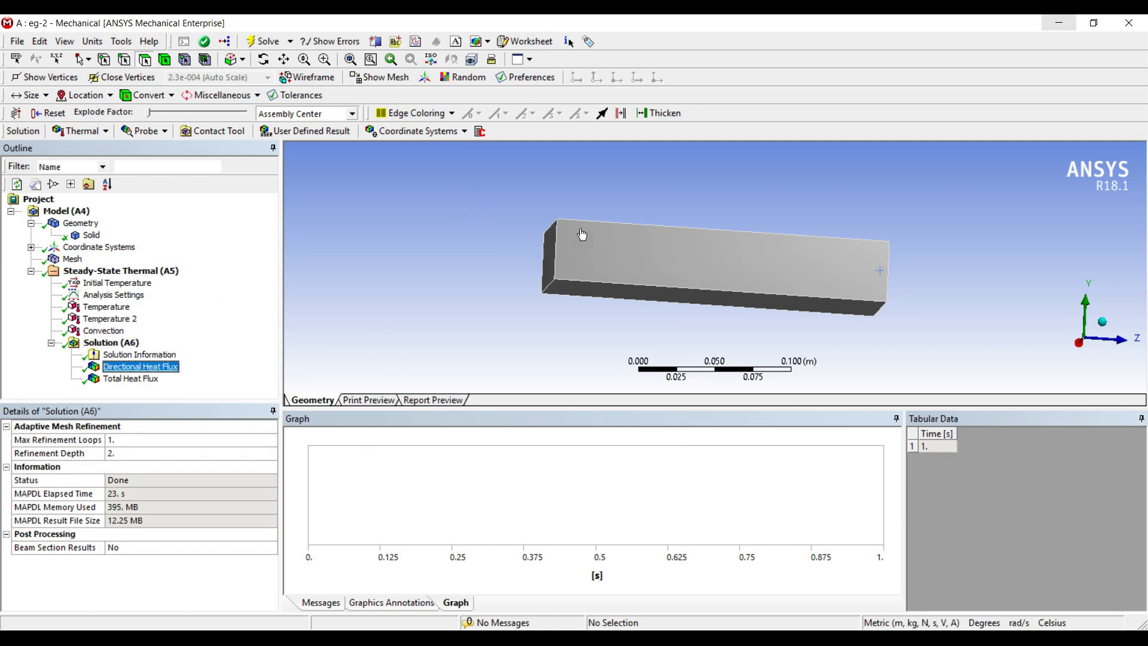
# Examine the directional and total heat flux results on the wall from several angles
pyautogui.moveTo(565, 214); pyautogui.dragTo(518, 208, button='middle')
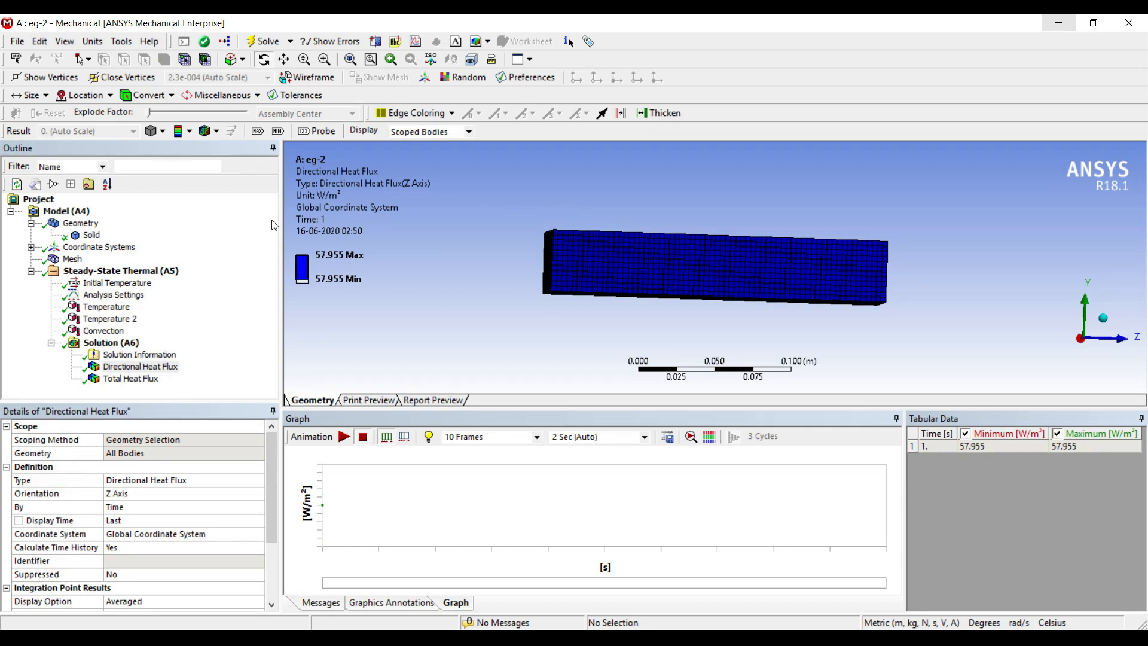
pyautogui.click(130, 378)
pyautogui.moveTo(492, 218)
pyautogui.mouseDown(button='middle')
pyautogui.moveTo(475, 223)
pyautogui.moveTo(485, 228)
pyautogui.mouseUp(button='middle')
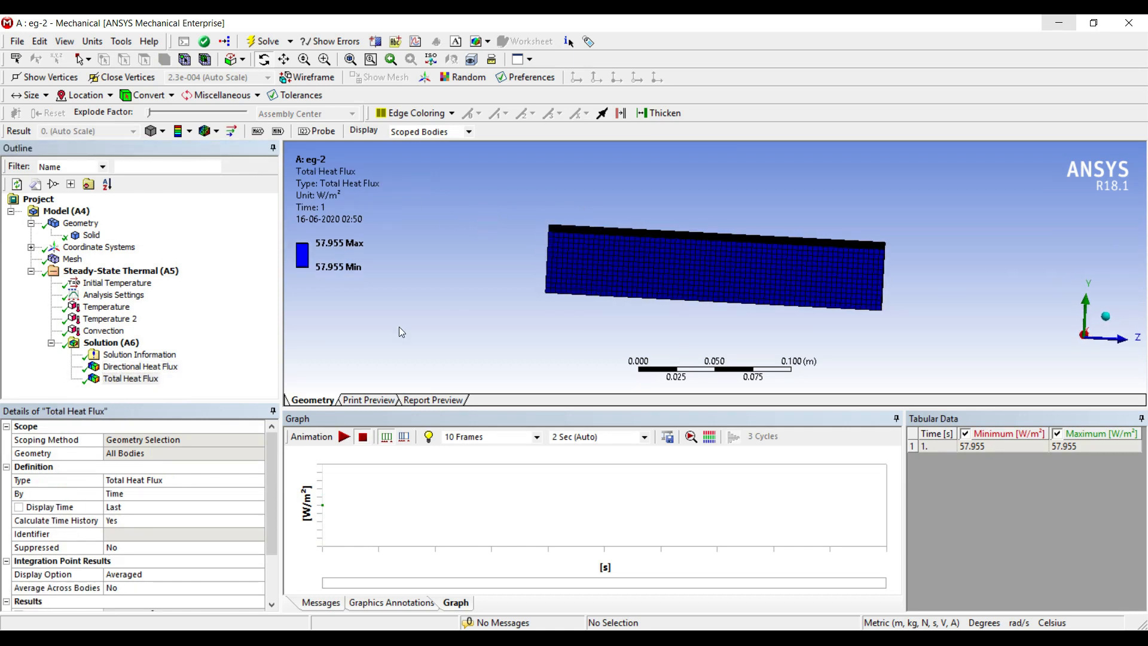
pyautogui.click(118, 307)
pyautogui.press('Up')
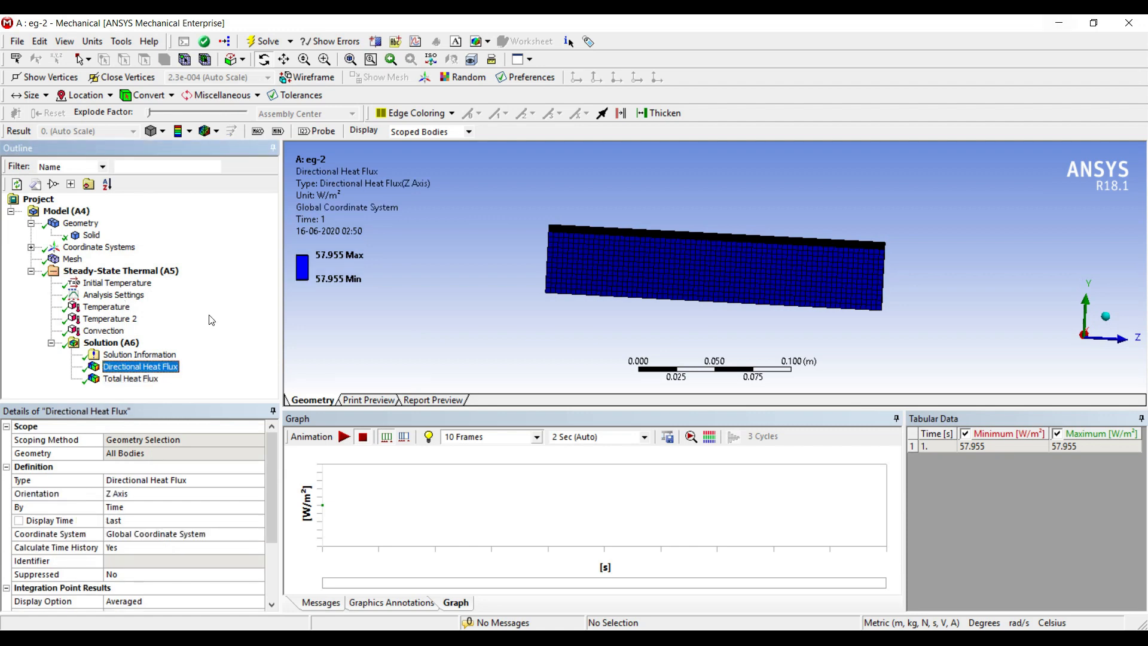
pyautogui.moveTo(529, 223)
pyautogui.mouseDown(button='middle')
pyautogui.moveTo(567, 210)
pyautogui.moveTo(519, 236)
pyautogui.mouseUp(button='middle')
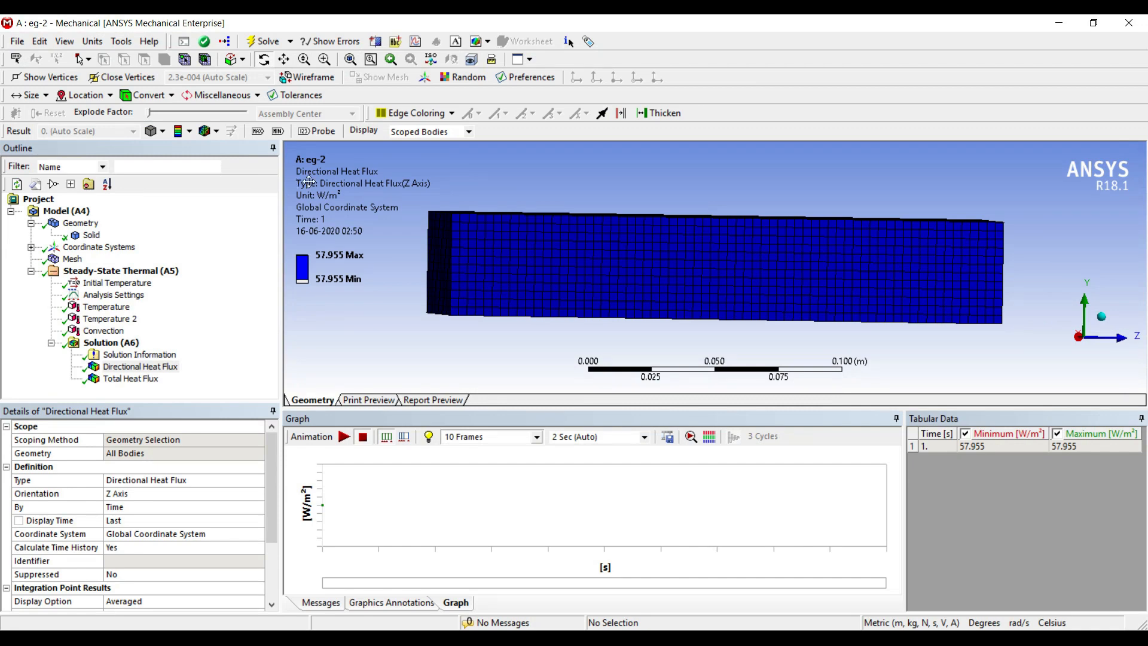
pyautogui.moveTo(467, 210); pyautogui.dragTo(357, 240)
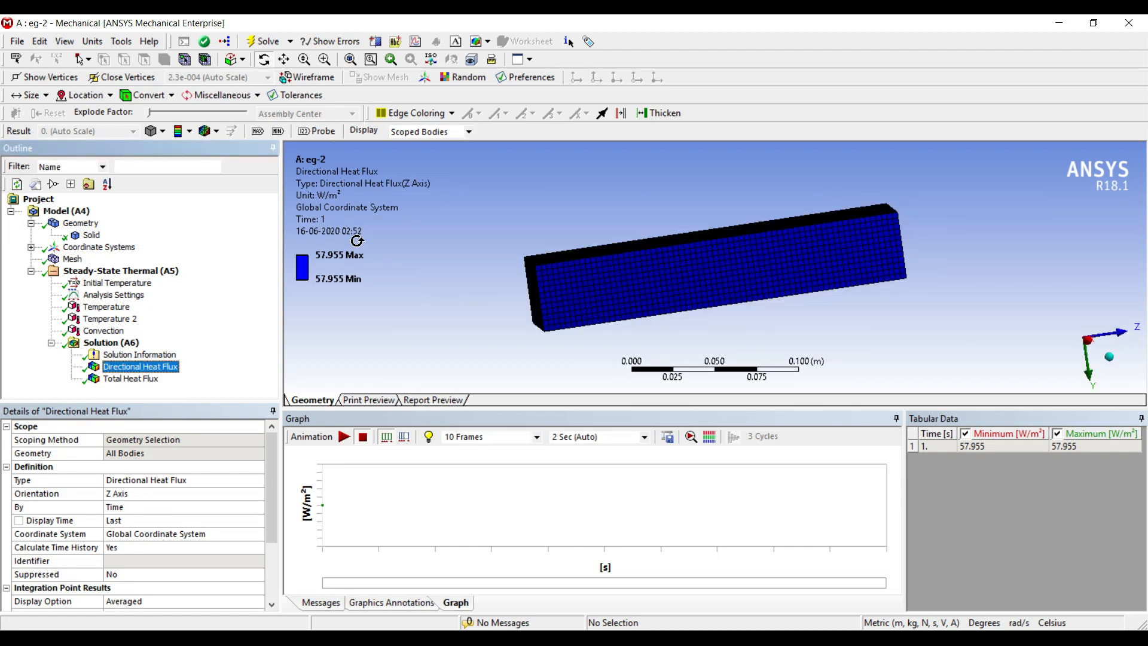